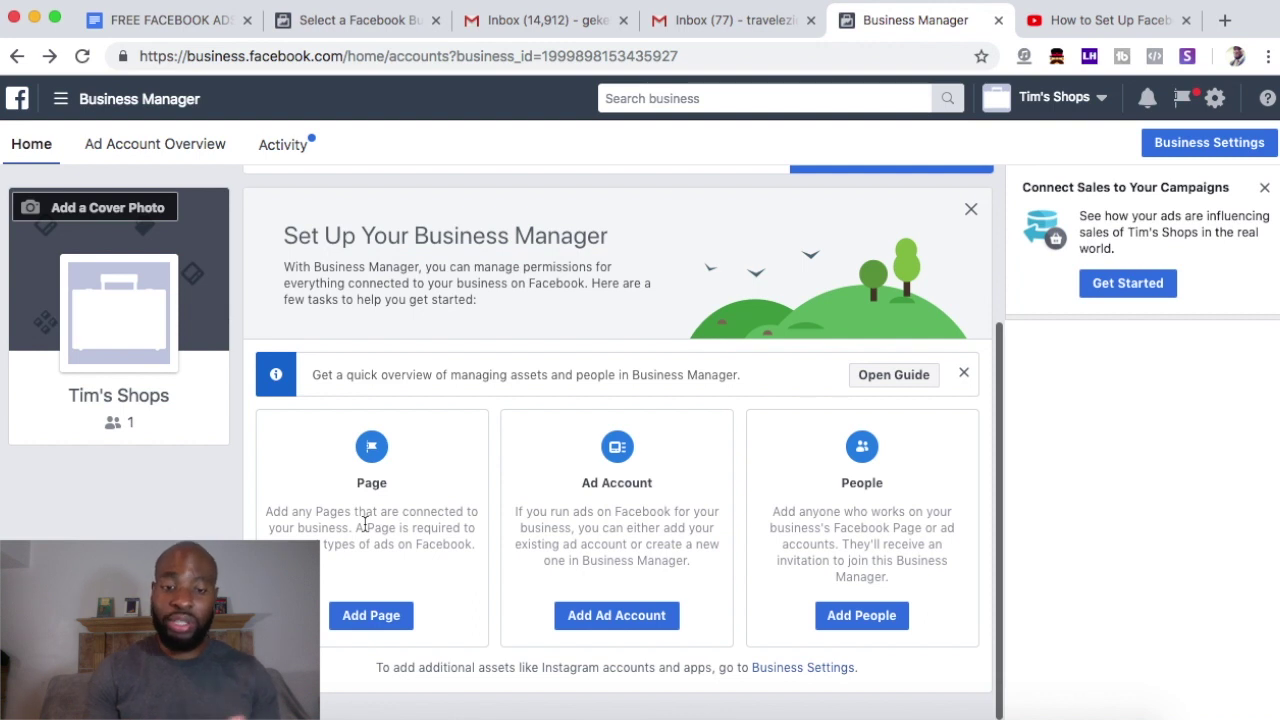
- Search for and select the owned page 'Intelligent Affiliate Marketing' in the Add Page dialog
{"action": "left_click", "coordinate": [371, 616]}
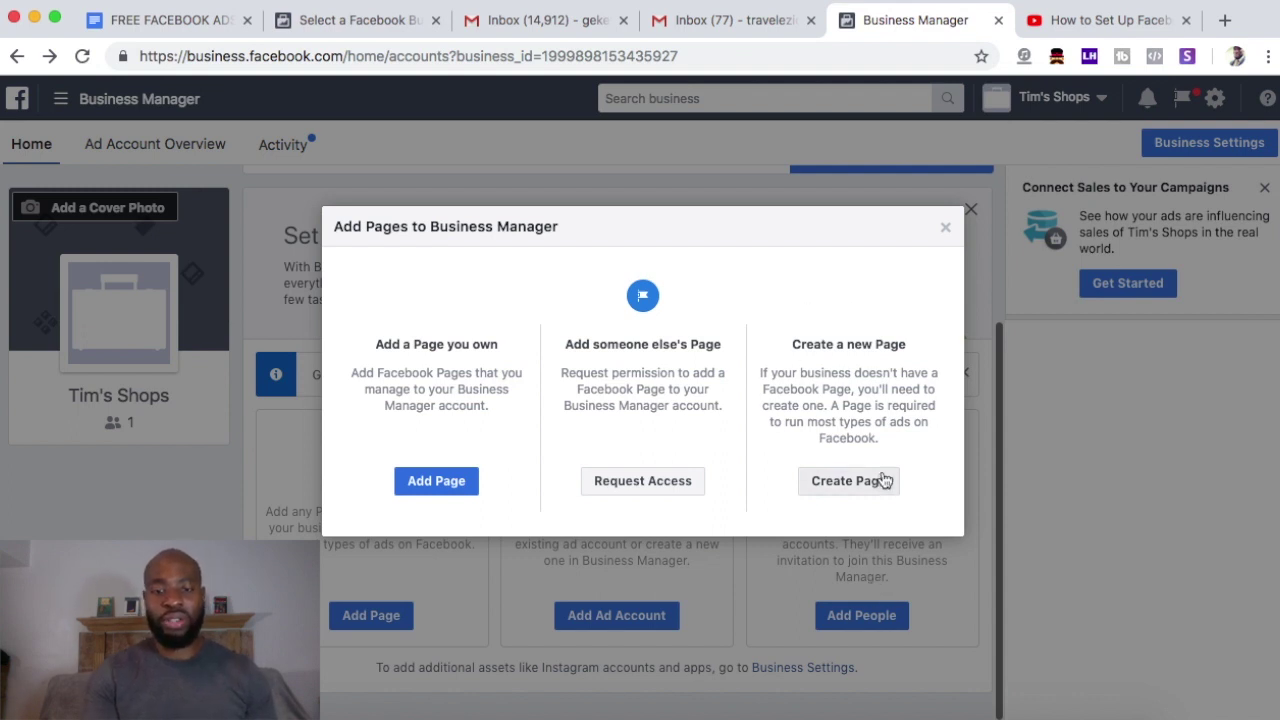
{"action": "left_click", "coordinate": [431, 486]}
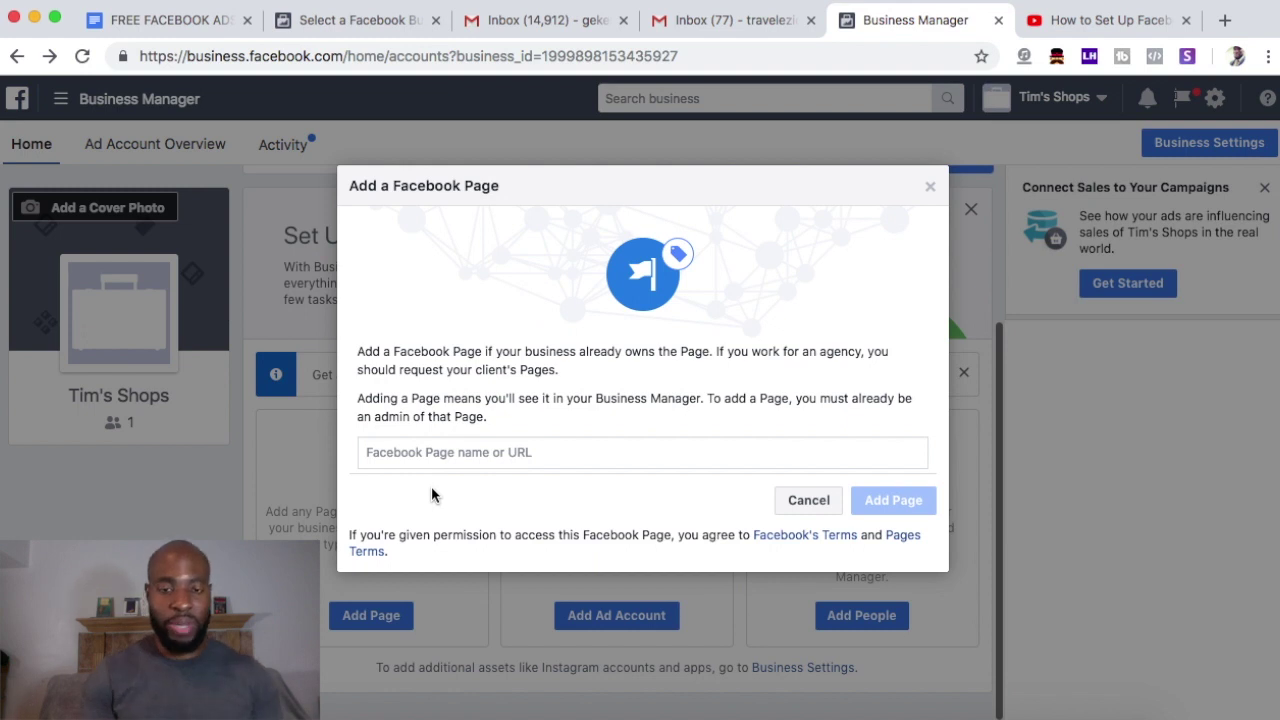
{"action": "left_click", "coordinate": [528, 453]}
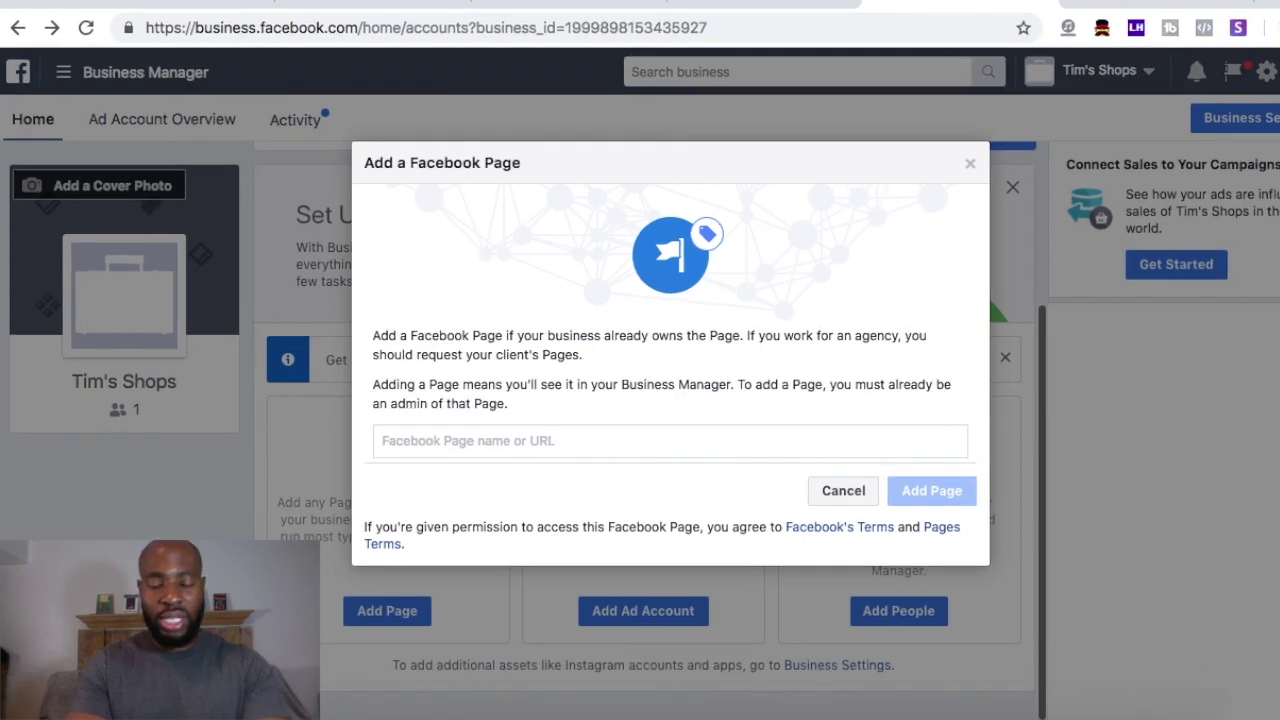
{"action": "type", "text": "intell"}
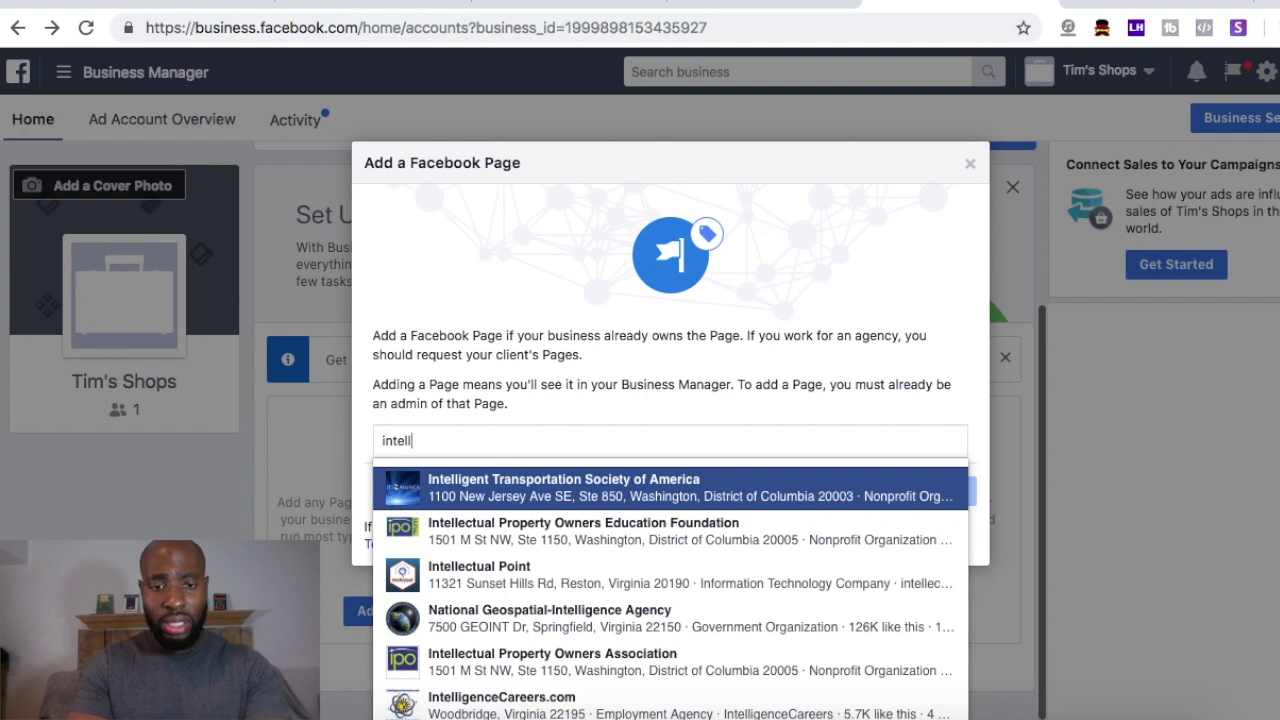
{"action": "type", "text": "igent af"}
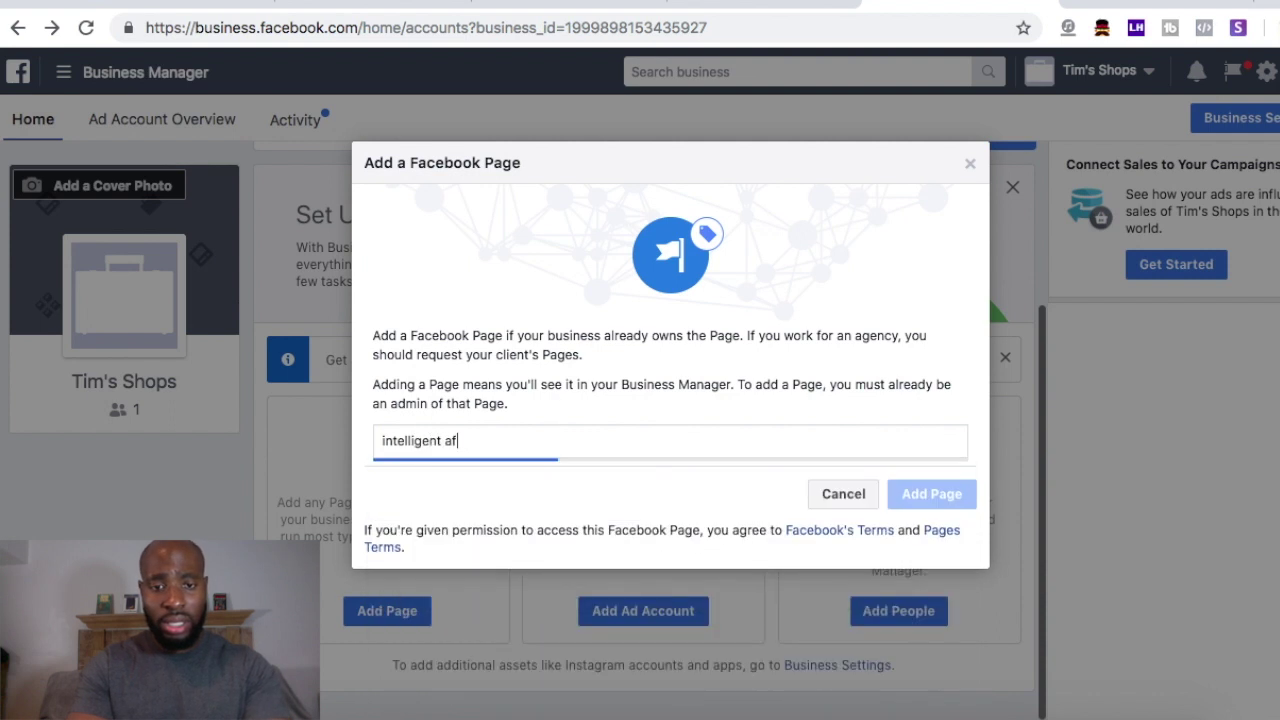
{"action": "type", "text": "filiate marketing"}
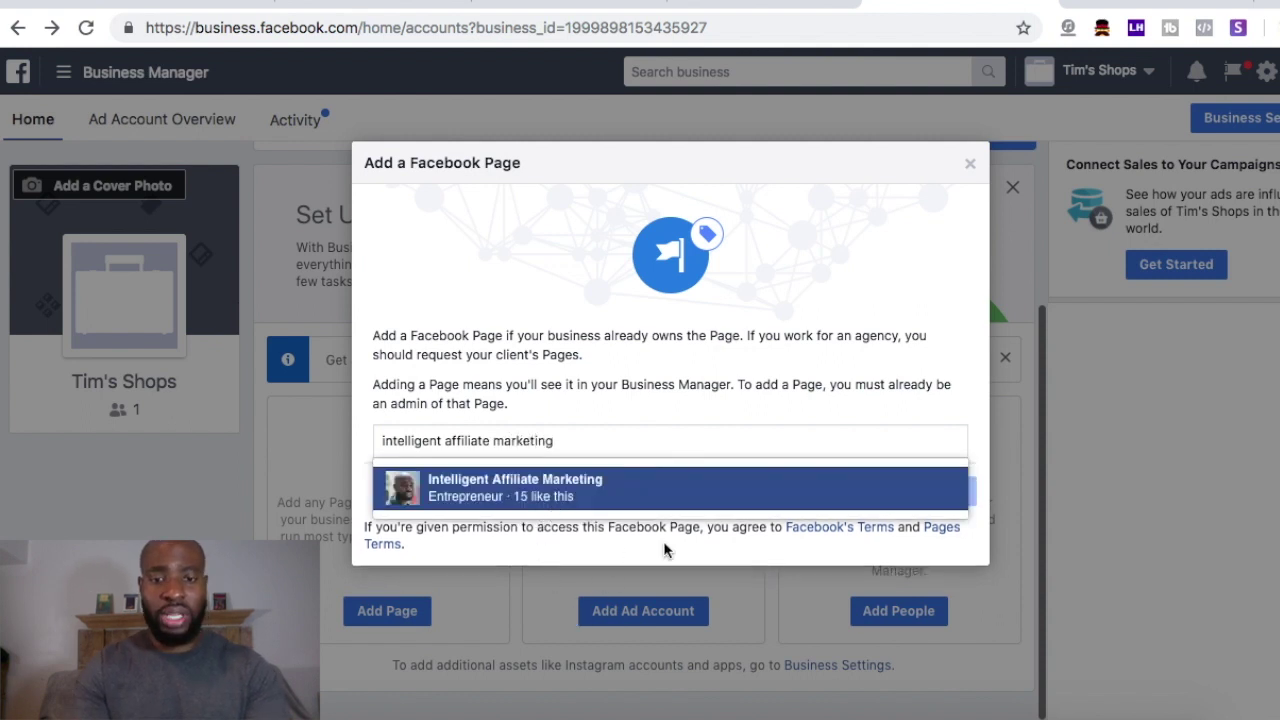
{"action": "left_click", "coordinate": [561, 489]}
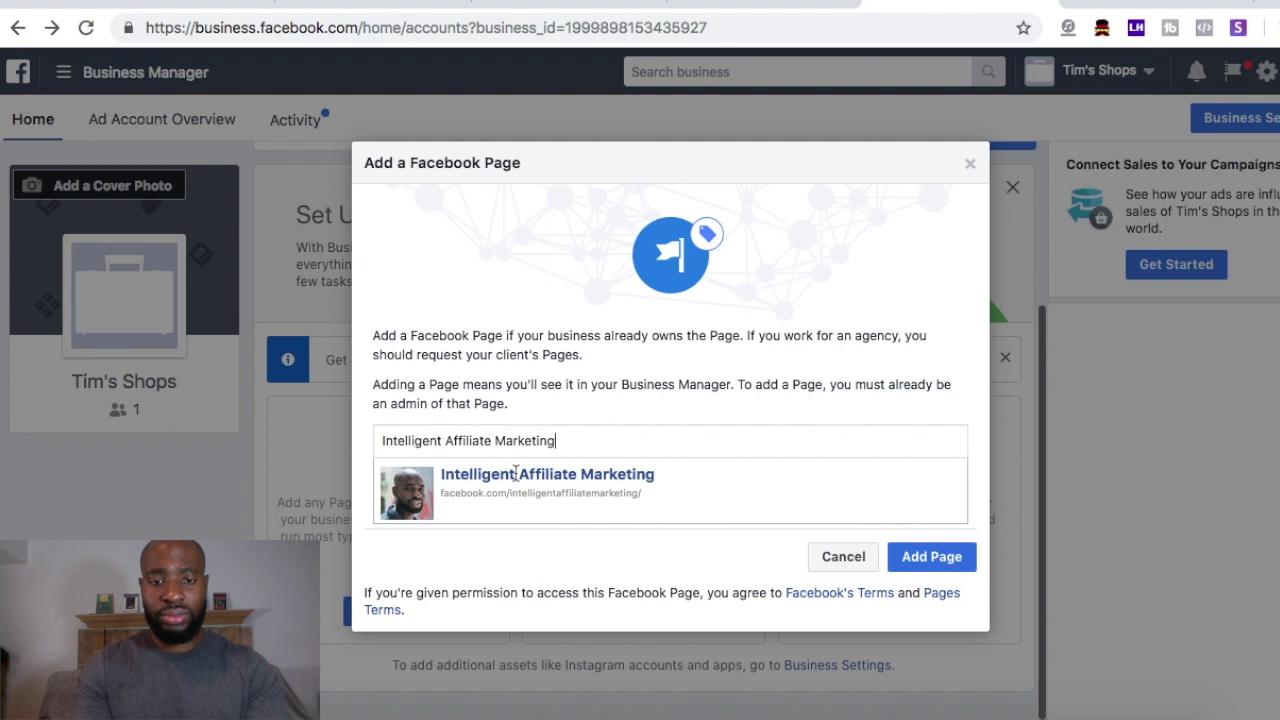
- Submit the Intelligent Affiliate Marketing page and close the must-be-admin error
{"action": "left_click", "coordinate": [933, 560]}
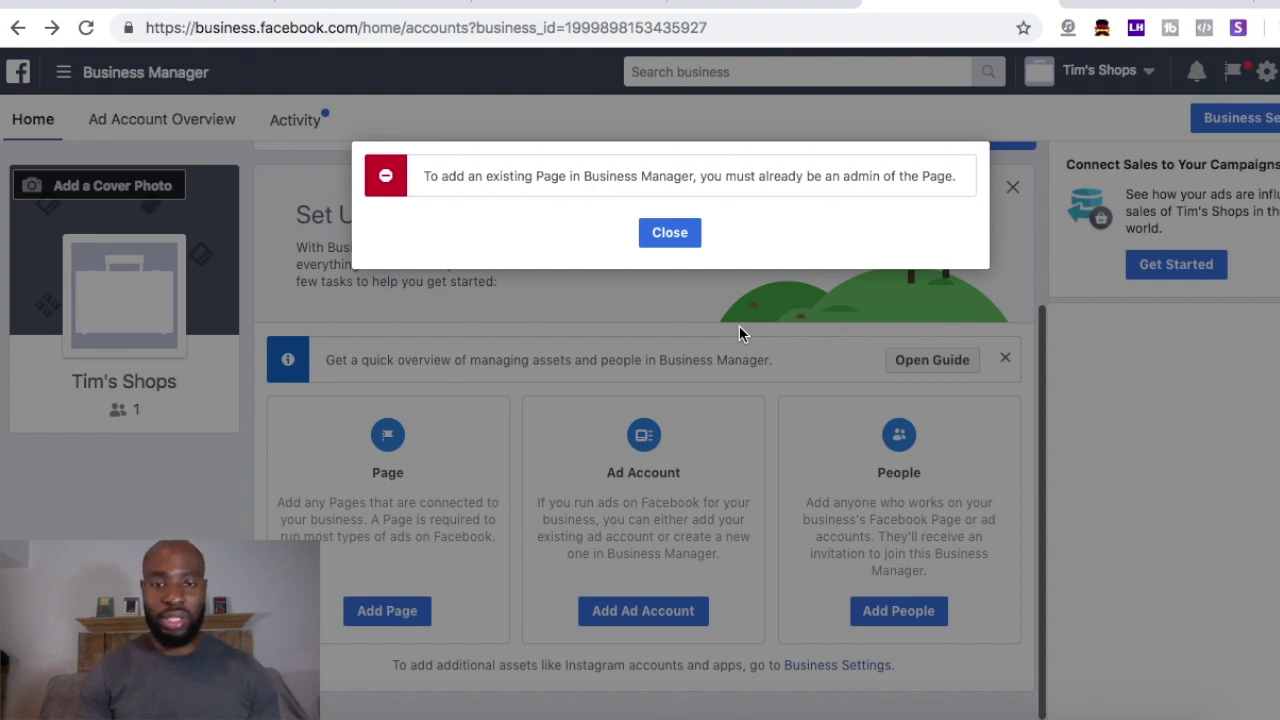
{"action": "left_click", "coordinate": [663, 233]}
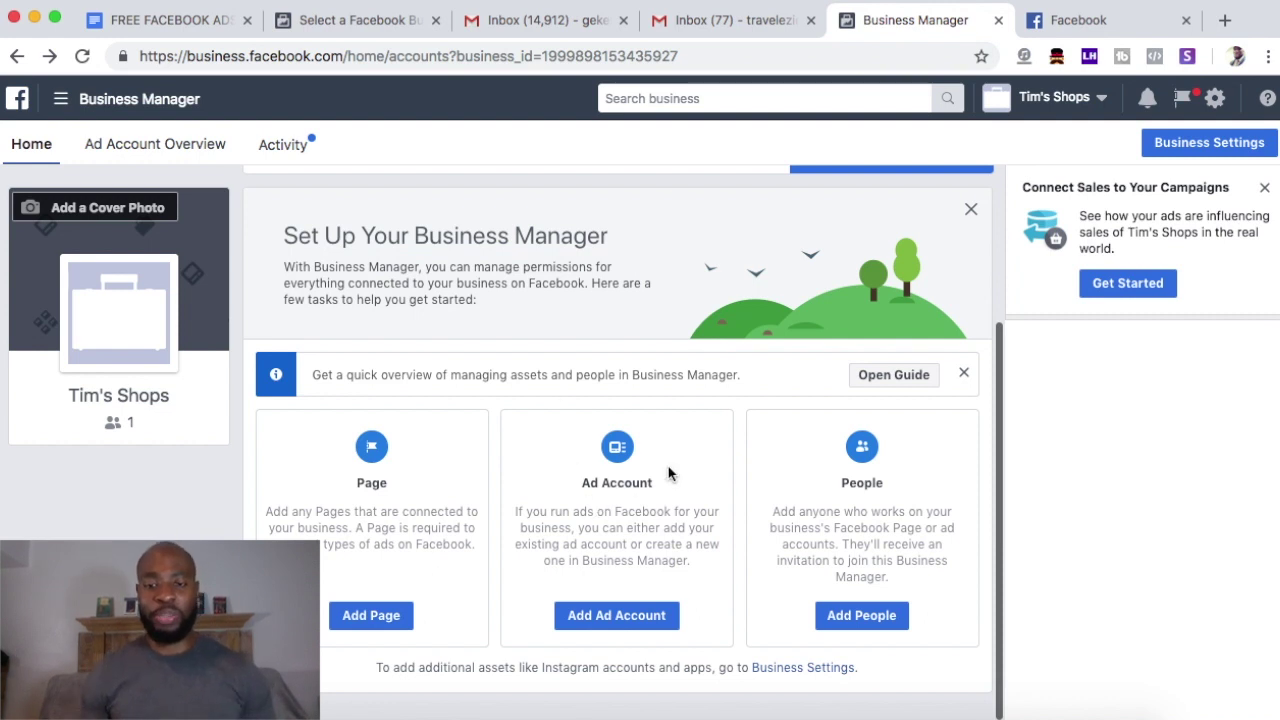
- Start a new ad account and name it 'Ad account 1' (GMT-05:00 New York, USD)
{"action": "left_click", "coordinate": [613, 618]}
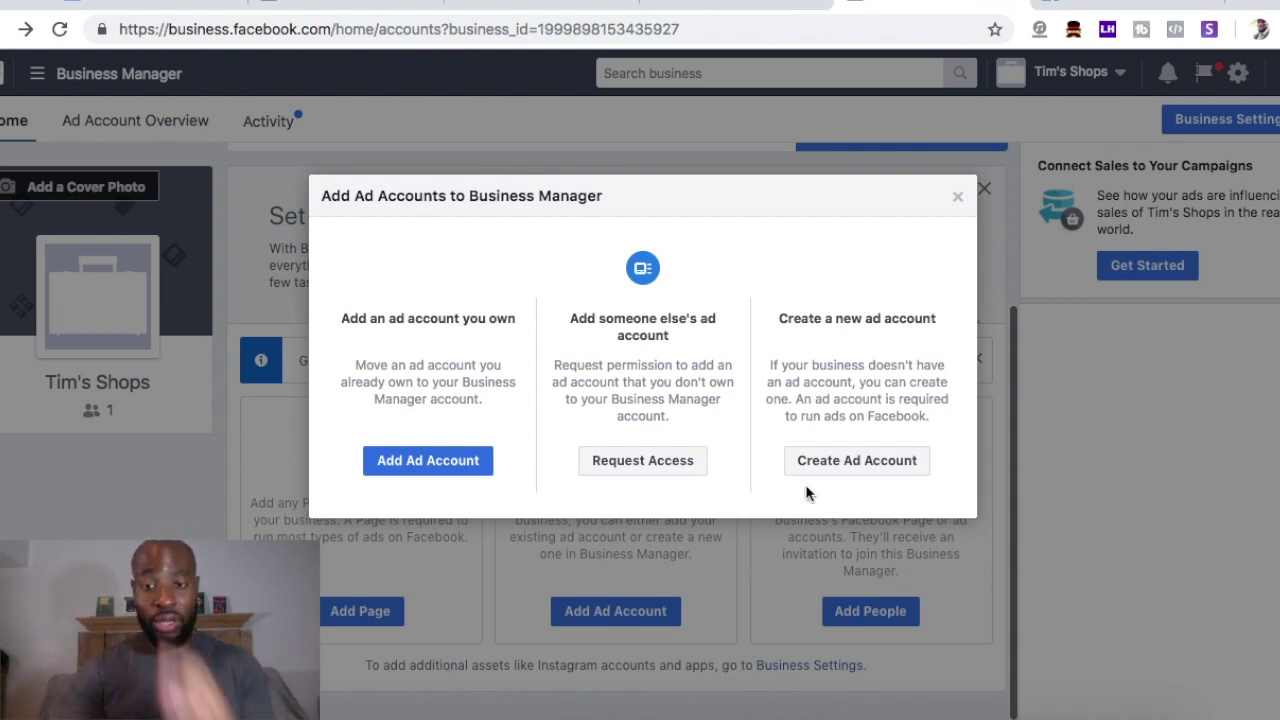
{"action": "left_click", "coordinate": [846, 462]}
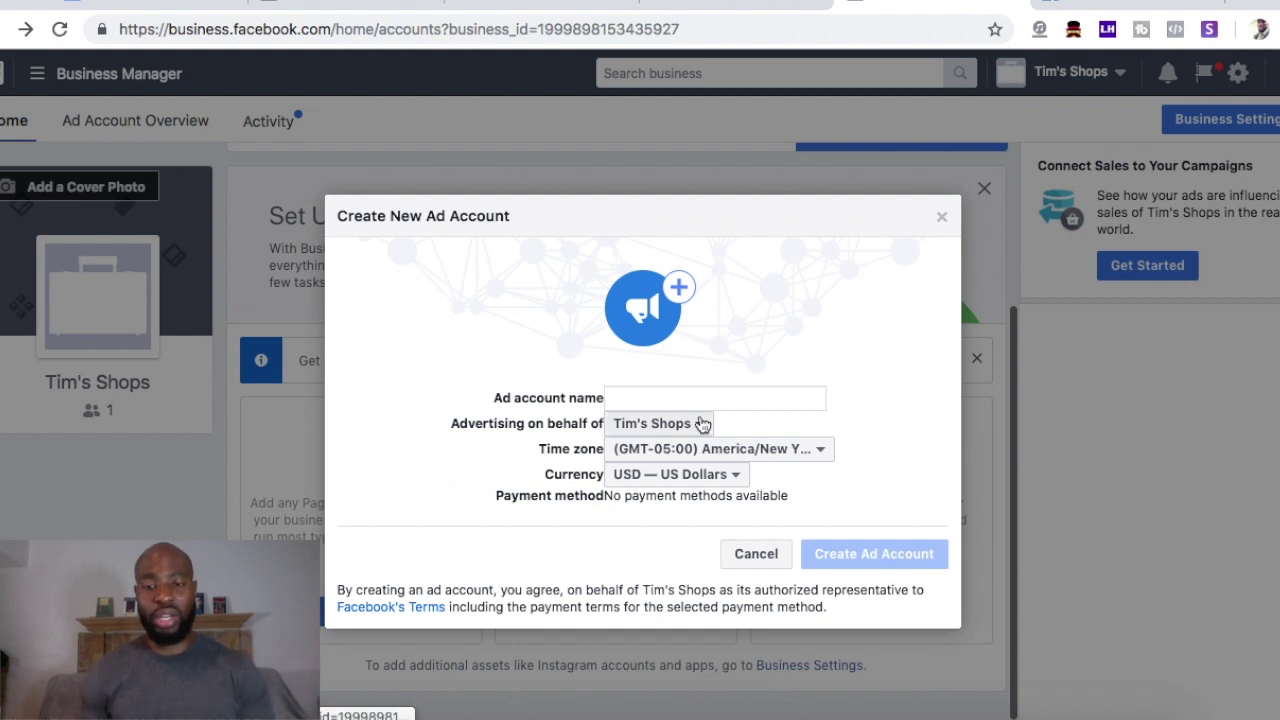
{"action": "left_click", "coordinate": [643, 397]}
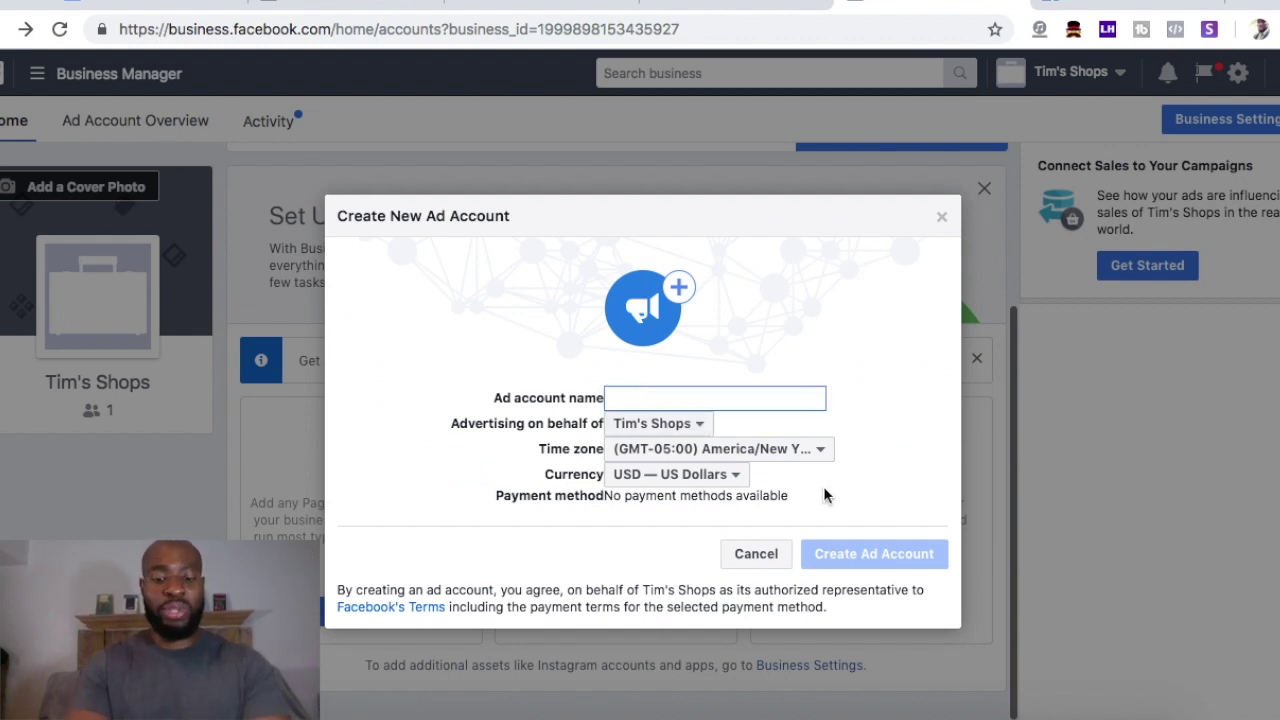
{"action": "type", "text": "Ad account 1"}
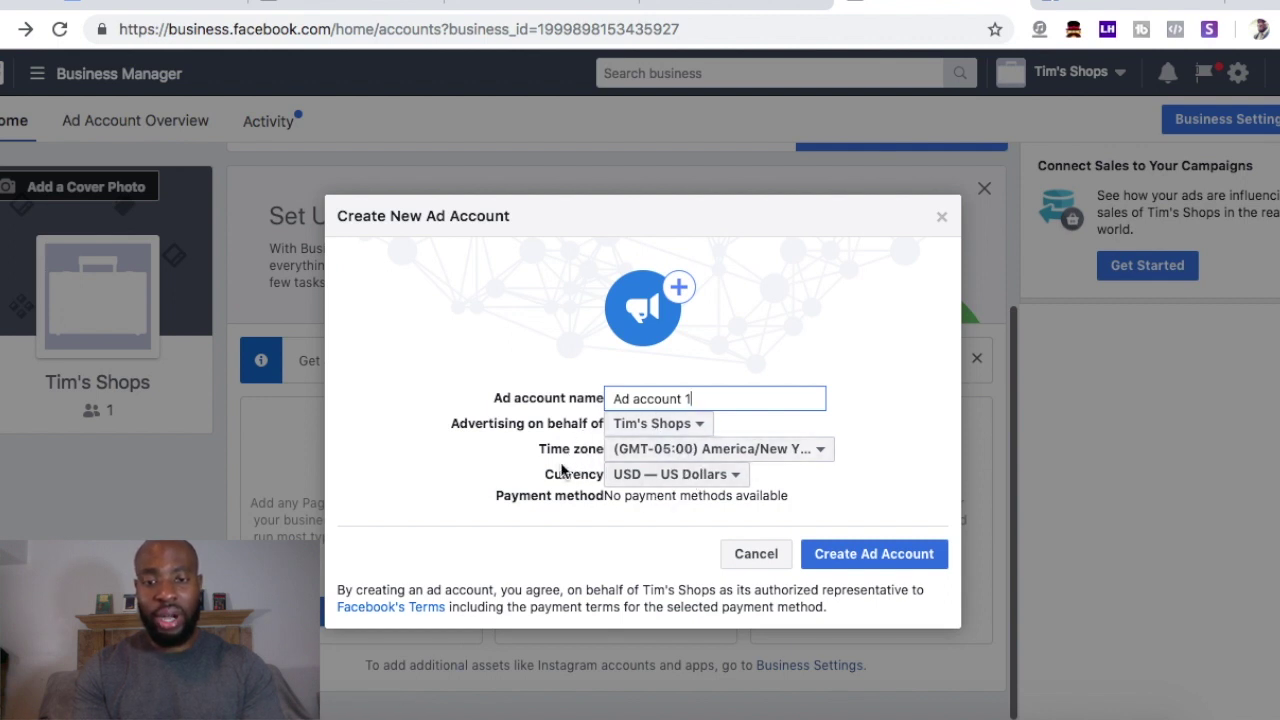
{"action": "left_click_drag", "start_coordinate": [606, 495], "coordinate": [491, 506]}
{"action": "left_click", "coordinate": [514, 503]}
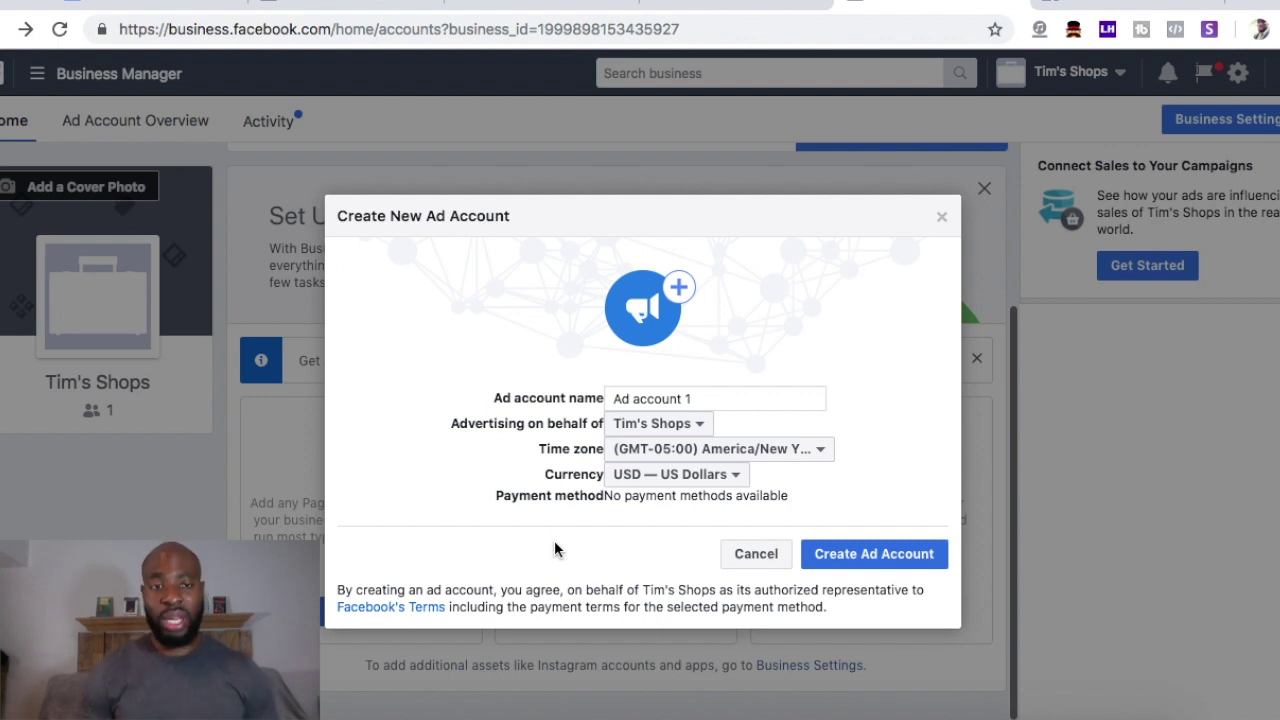
- Create the 'Ad account 1' ad account
{"action": "left_click", "coordinate": [892, 563]}
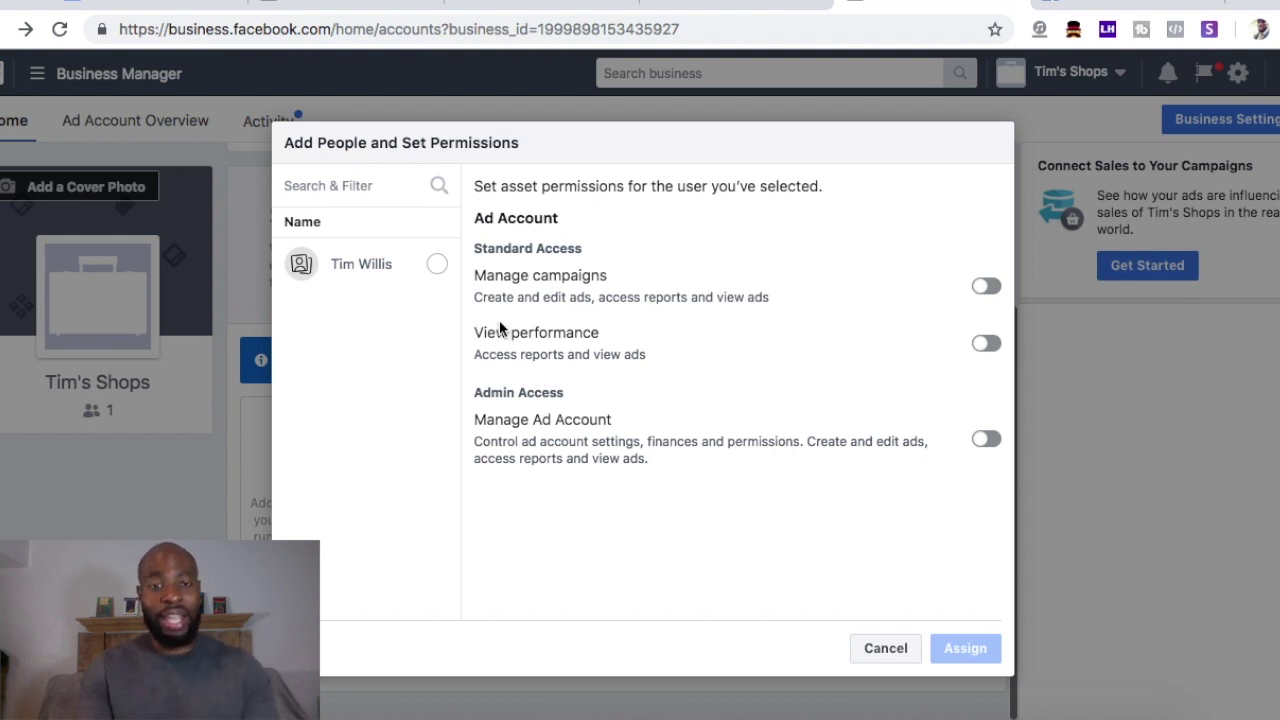
- Give the listed person Manage campaigns and Manage Ad Account access, then dismiss the confirmation
{"action": "left_click", "coordinate": [438, 266]}
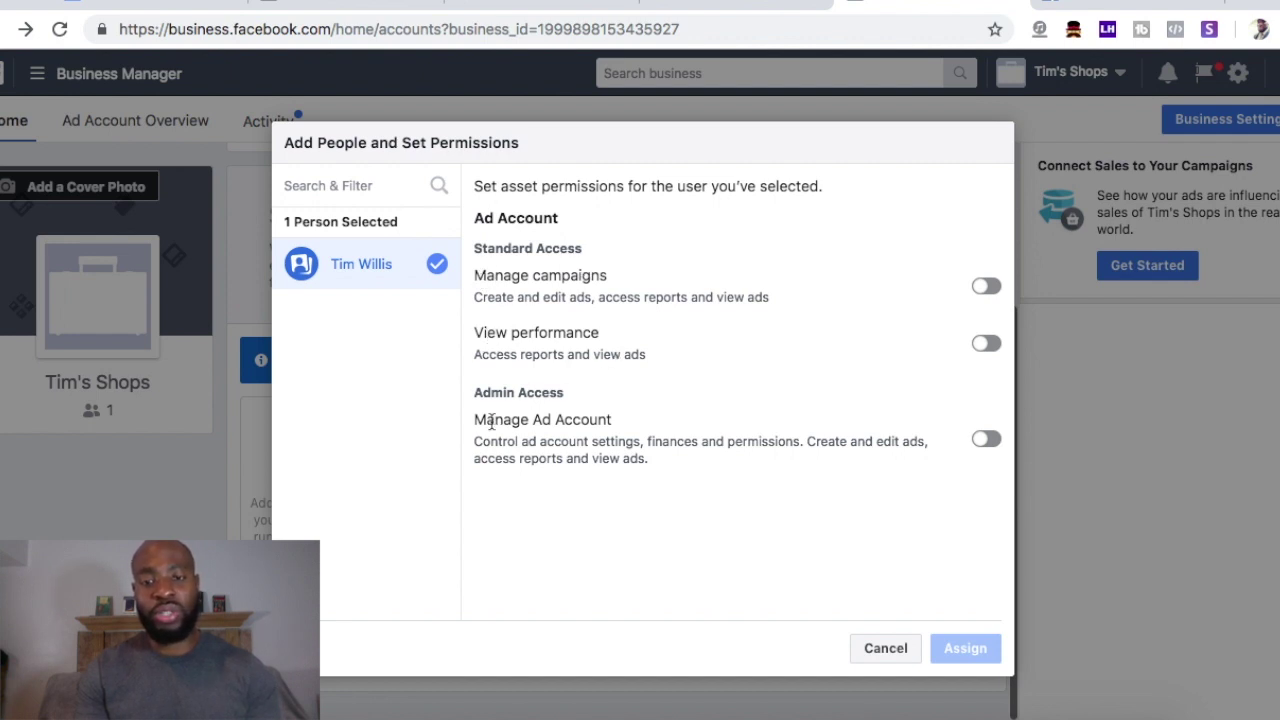
{"action": "left_click", "coordinate": [987, 285]}
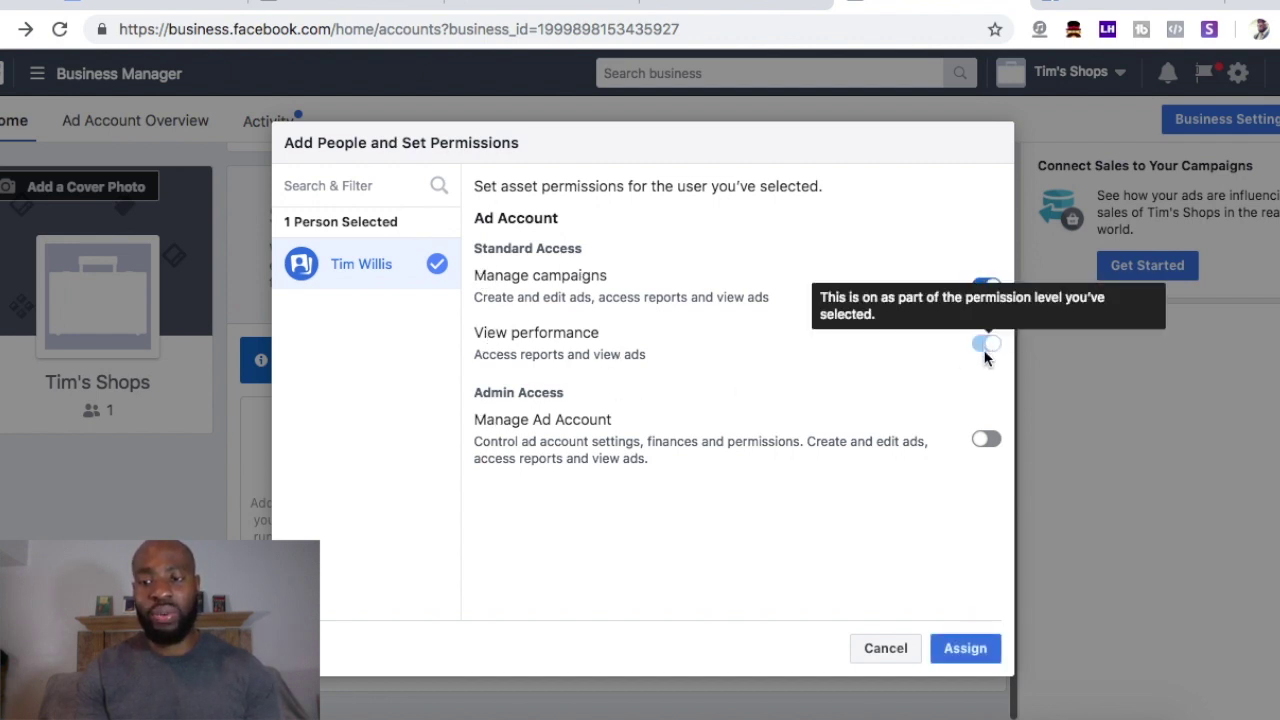
{"action": "left_click", "coordinate": [984, 442]}
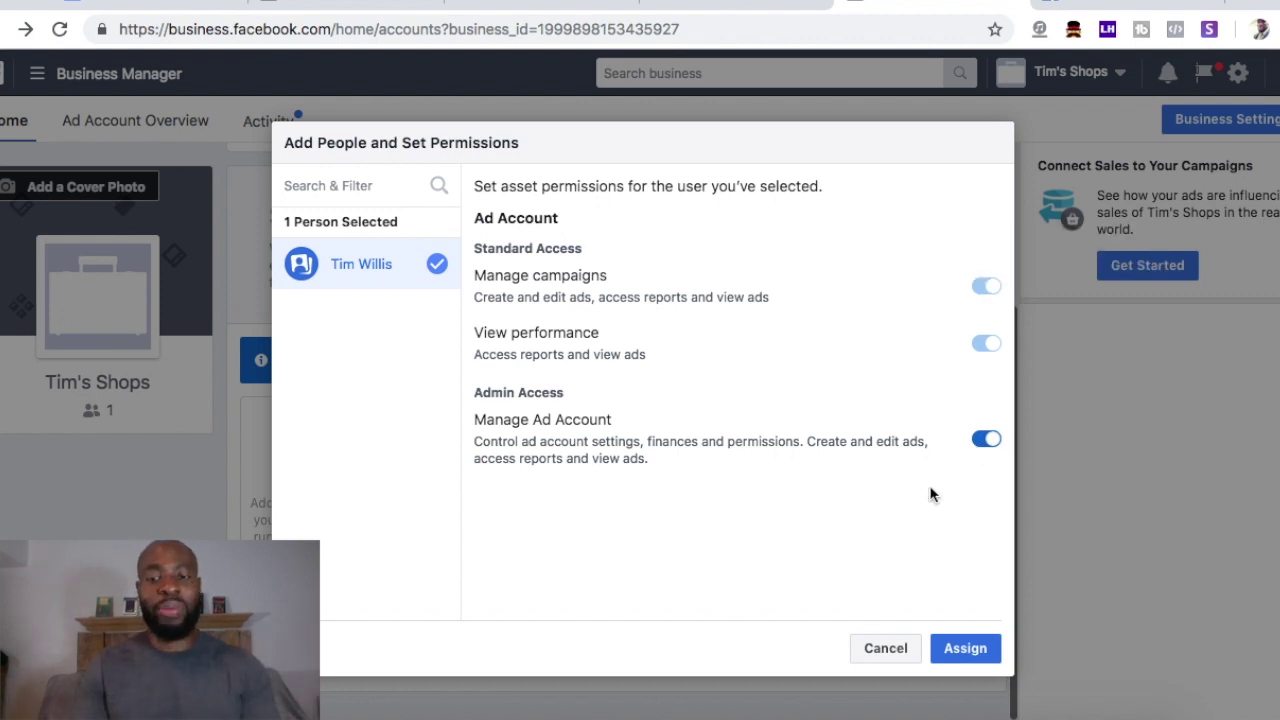
{"action": "left_click", "coordinate": [969, 659]}
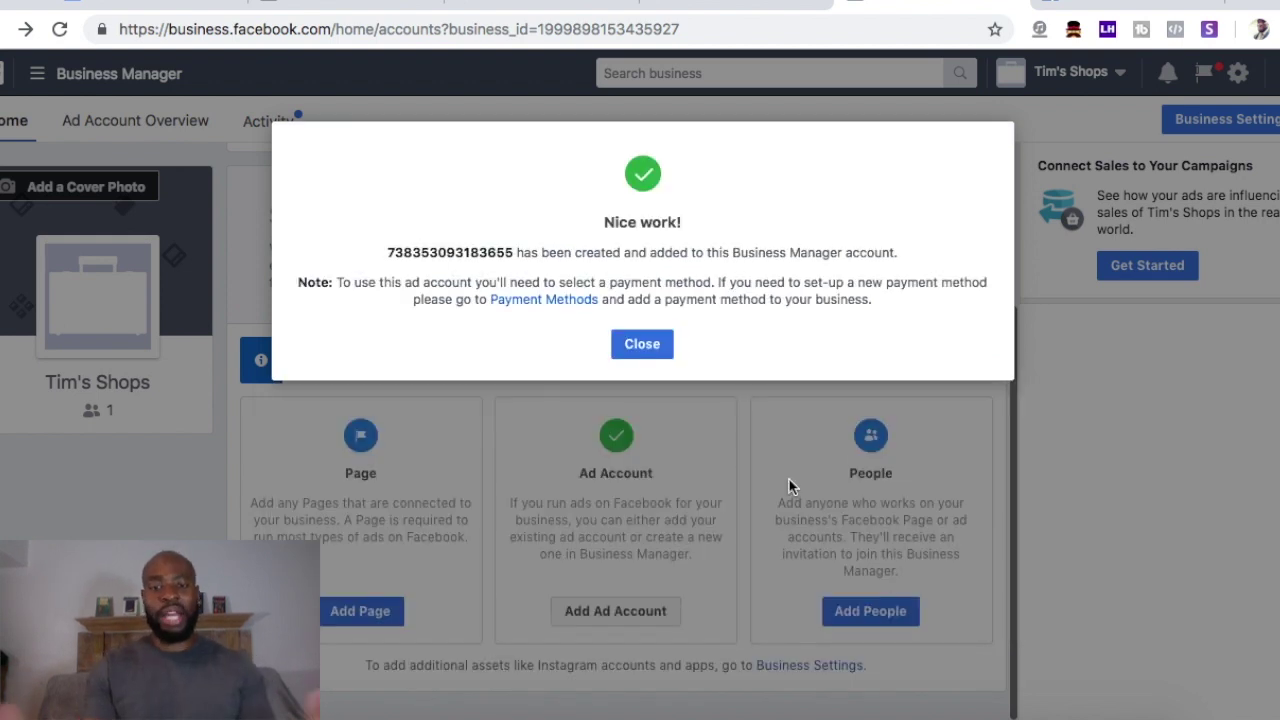
{"action": "left_click", "coordinate": [627, 346]}
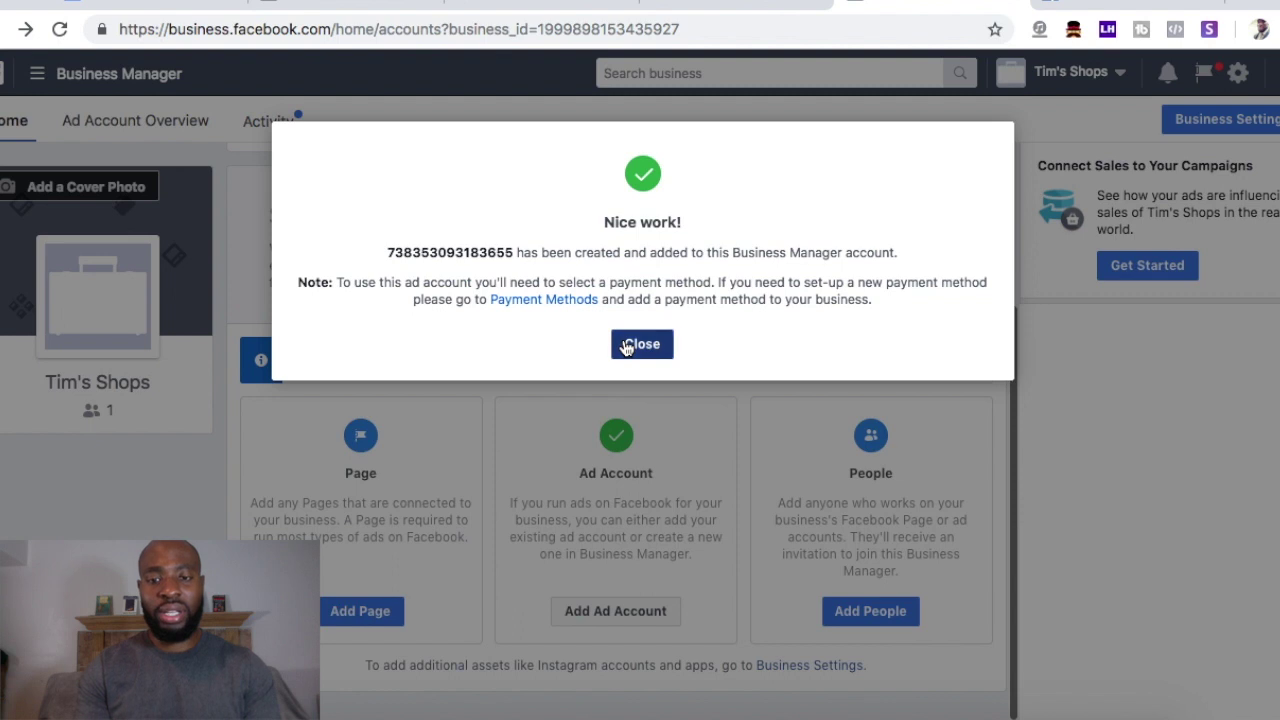
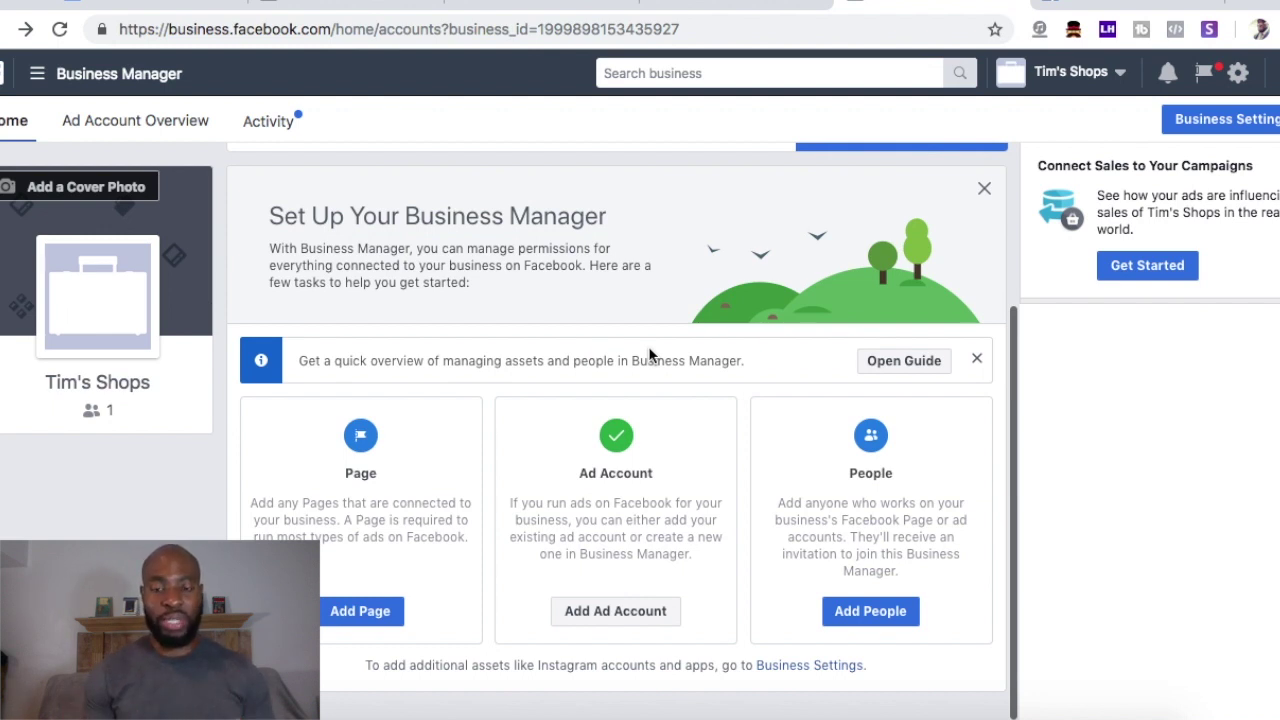
- Open the Invite People form from the Business Manager home page
{"action": "left_click", "coordinate": [880, 617]}
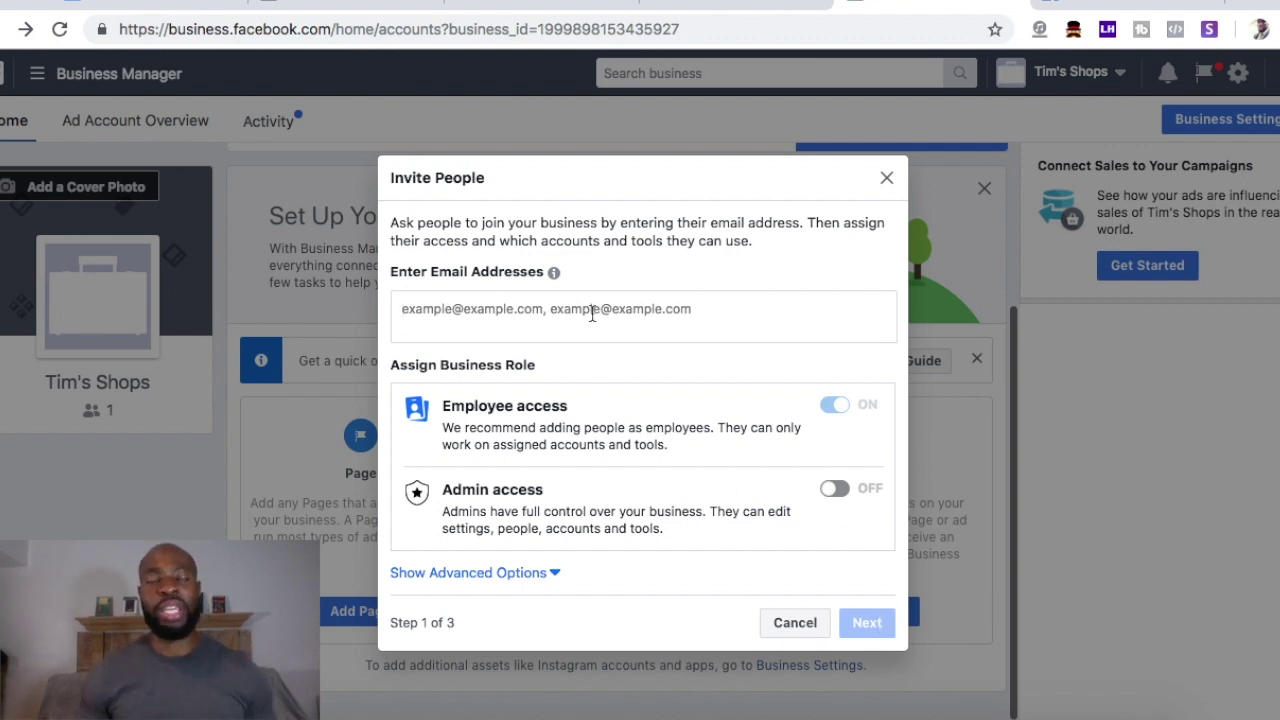
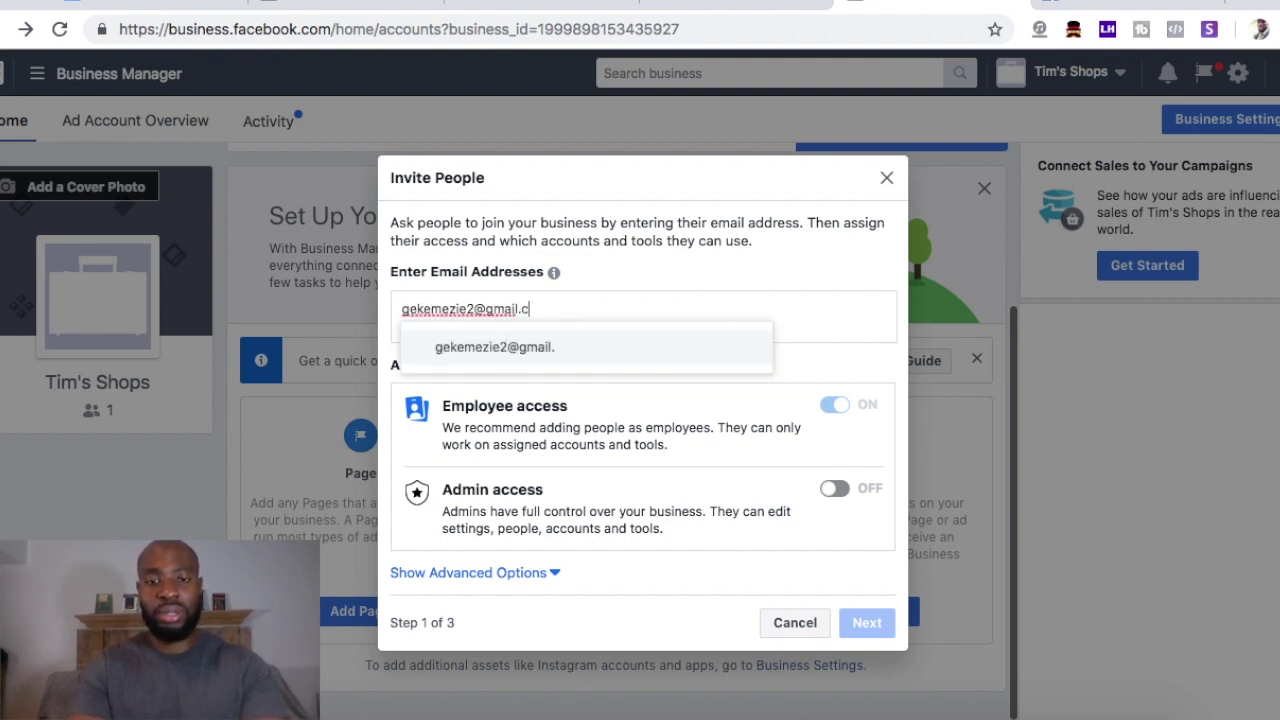
- Enter both invitees' e-mail addresses in the Invite People form as employees
{"action": "key", "text": "Return"}
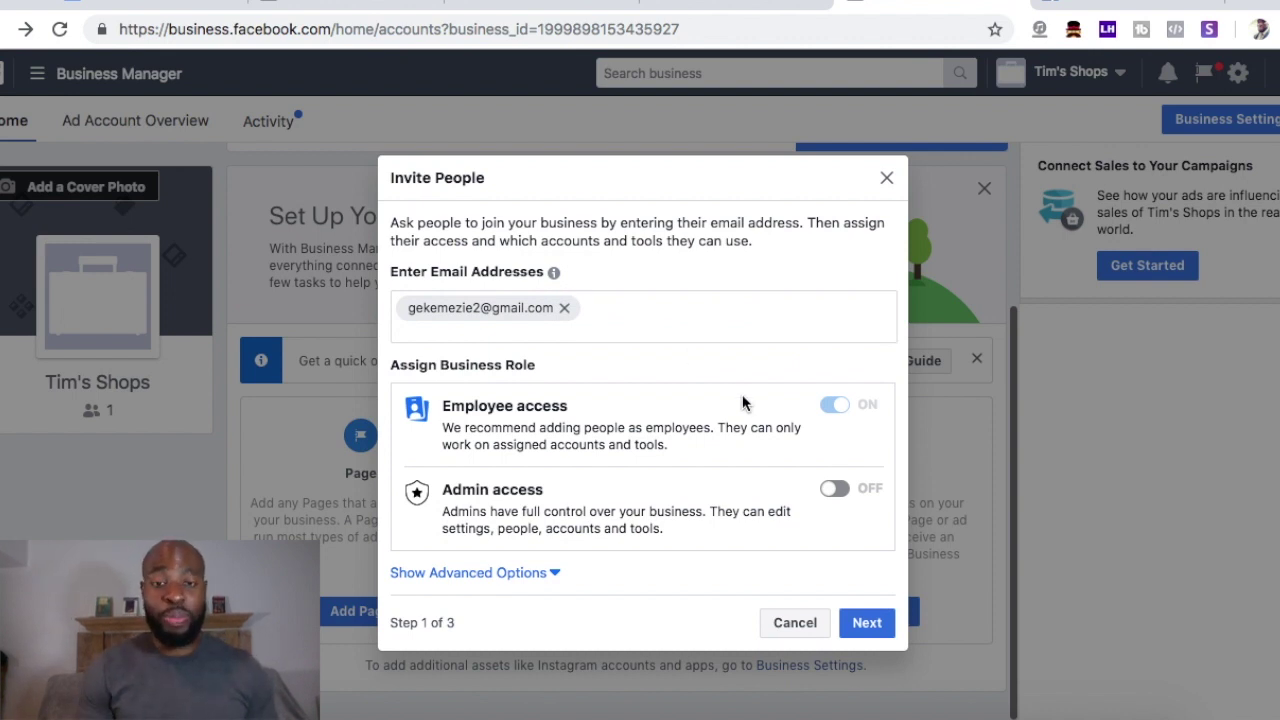
{"action": "key", "text": "Return"}
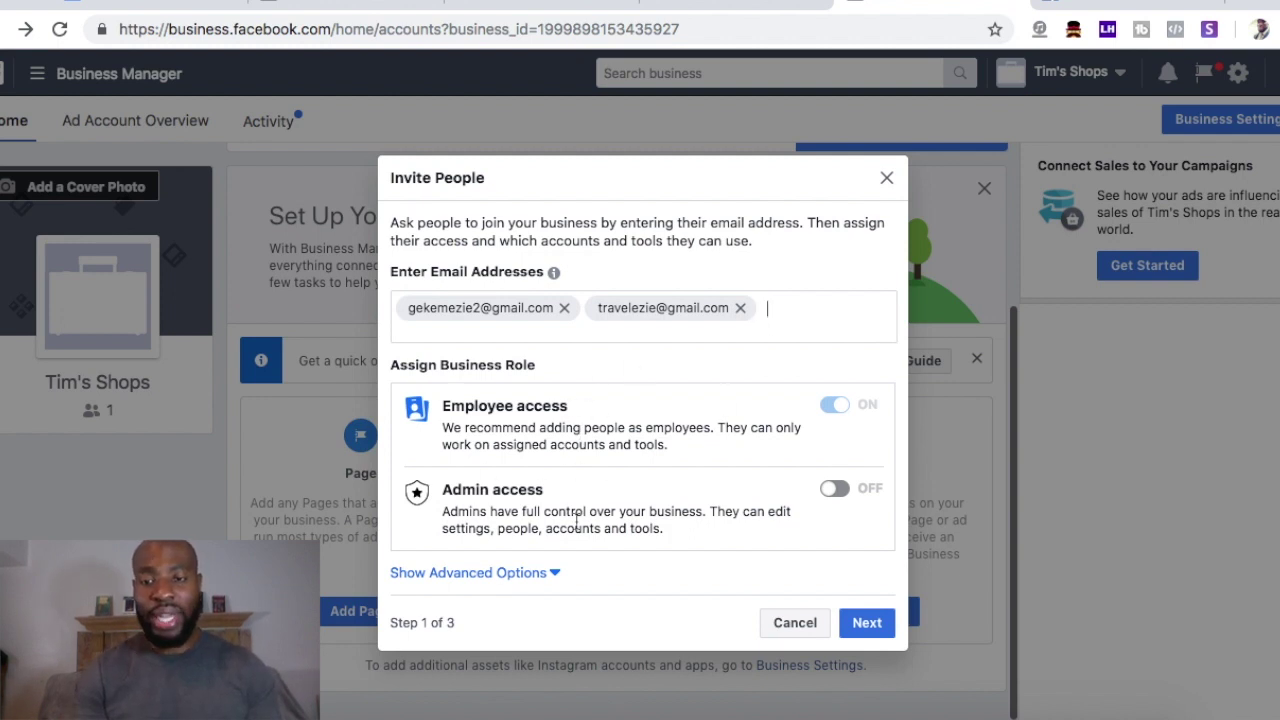
- Leave Admin access off for both invitees and reveal the Assign Additional Roles options
{"action": "left_click_drag", "start_coordinate": [443, 430], "coordinate": [678, 458]}
{"action": "left_click", "coordinate": [685, 453]}
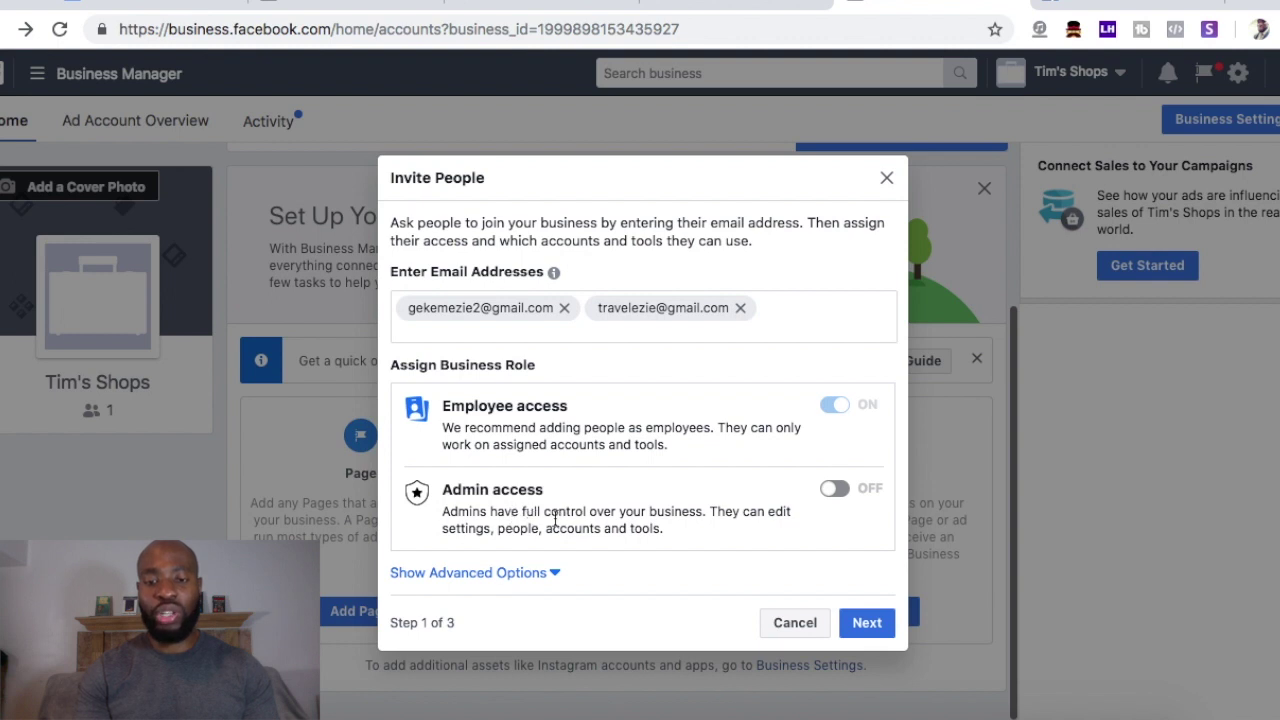
{"action": "left_click_drag", "start_coordinate": [707, 510], "coordinate": [723, 545]}
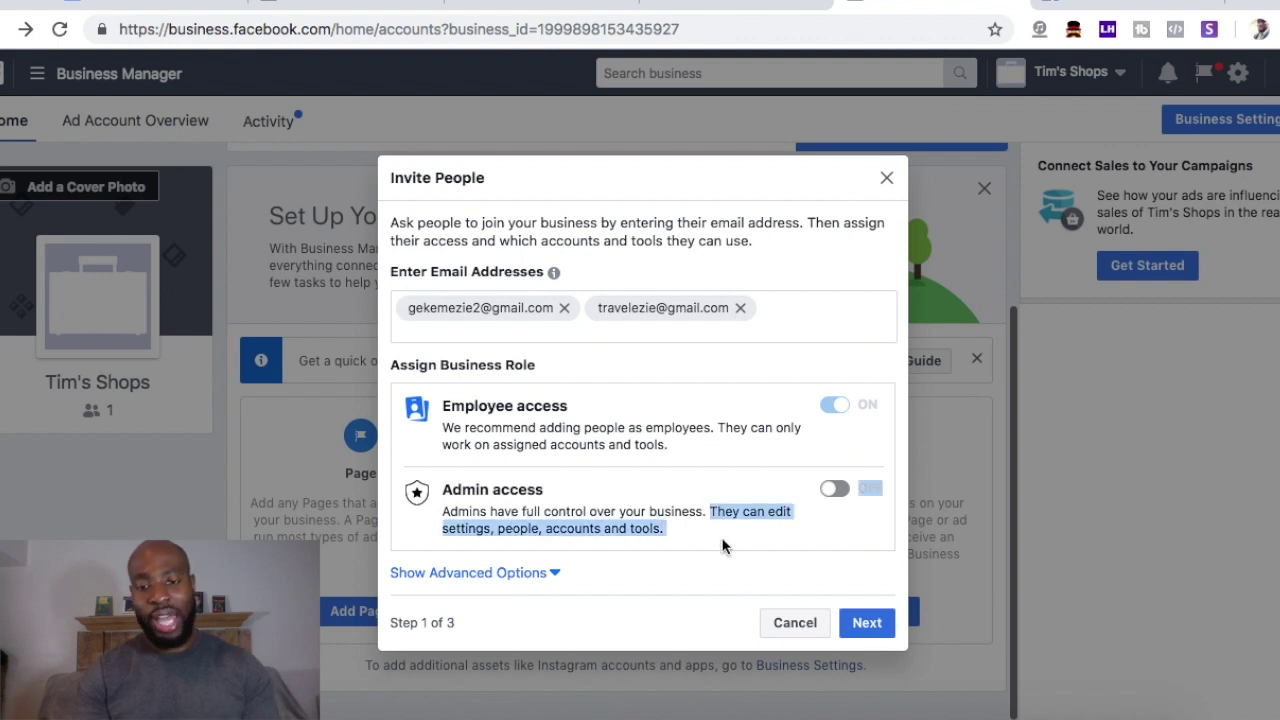
{"action": "left_click", "coordinate": [647, 527]}
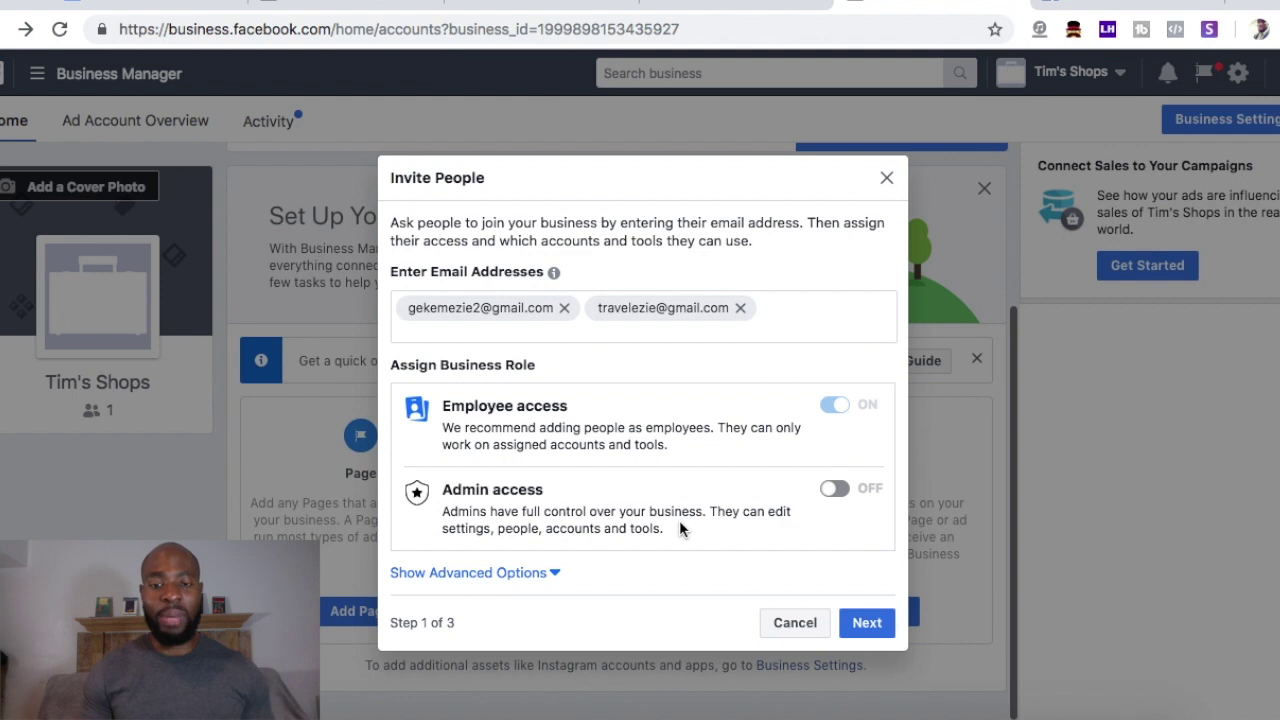
{"action": "left_click", "coordinate": [834, 492]}
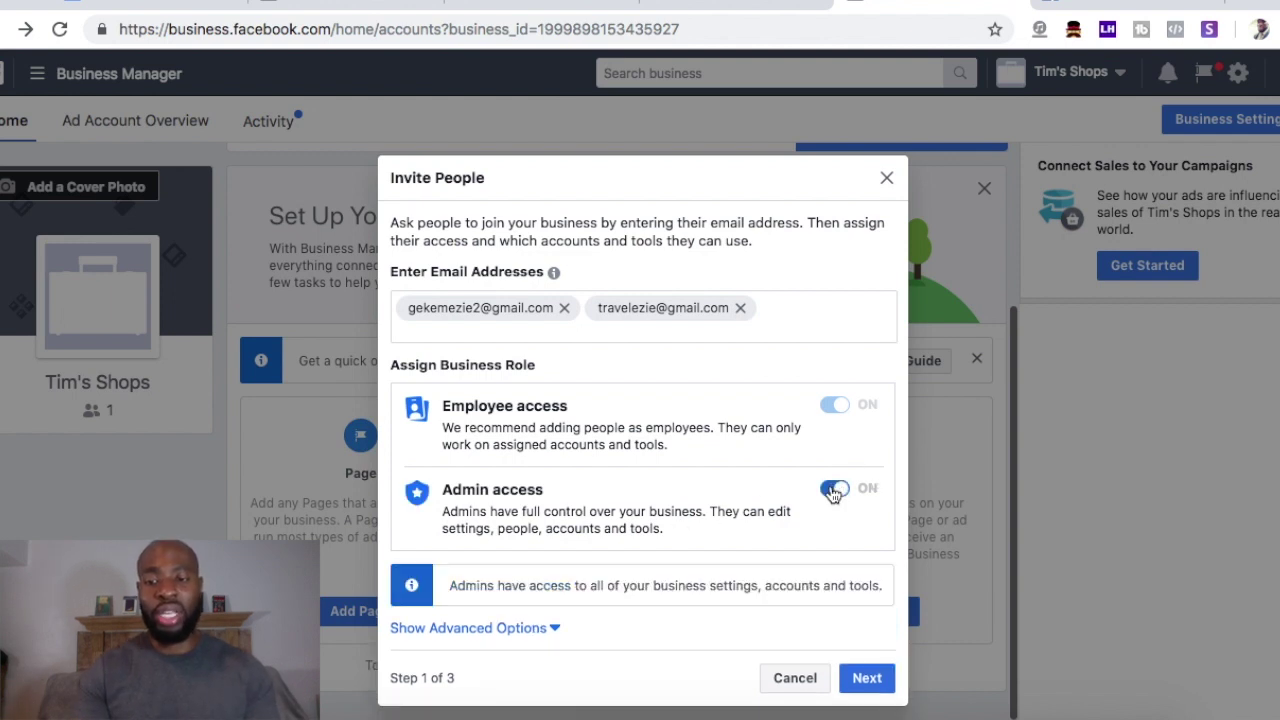
{"action": "left_click", "coordinate": [834, 492]}
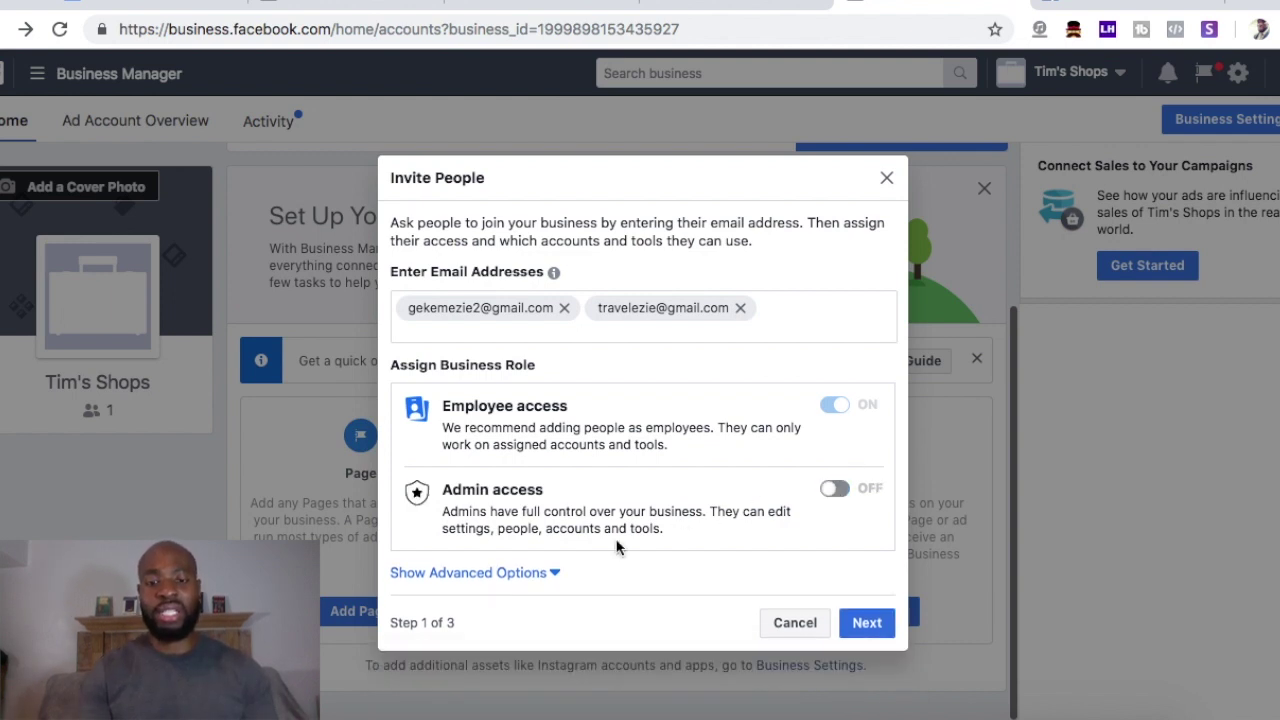
{"action": "left_click", "coordinate": [506, 578]}
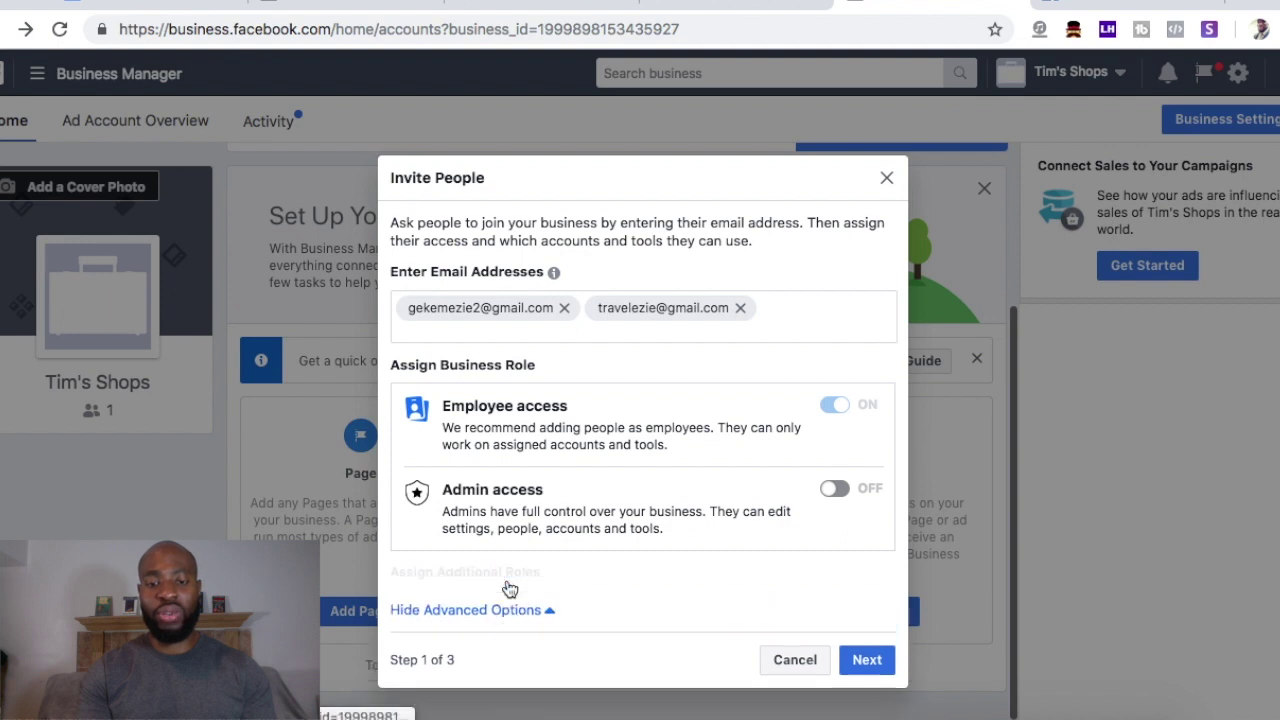
- Leave the finance roles unassigned and continue to the Assign Access step
{"action": "scroll", "coordinate": [506, 578], "scroll_direction": "down", "scroll_amount": 2}
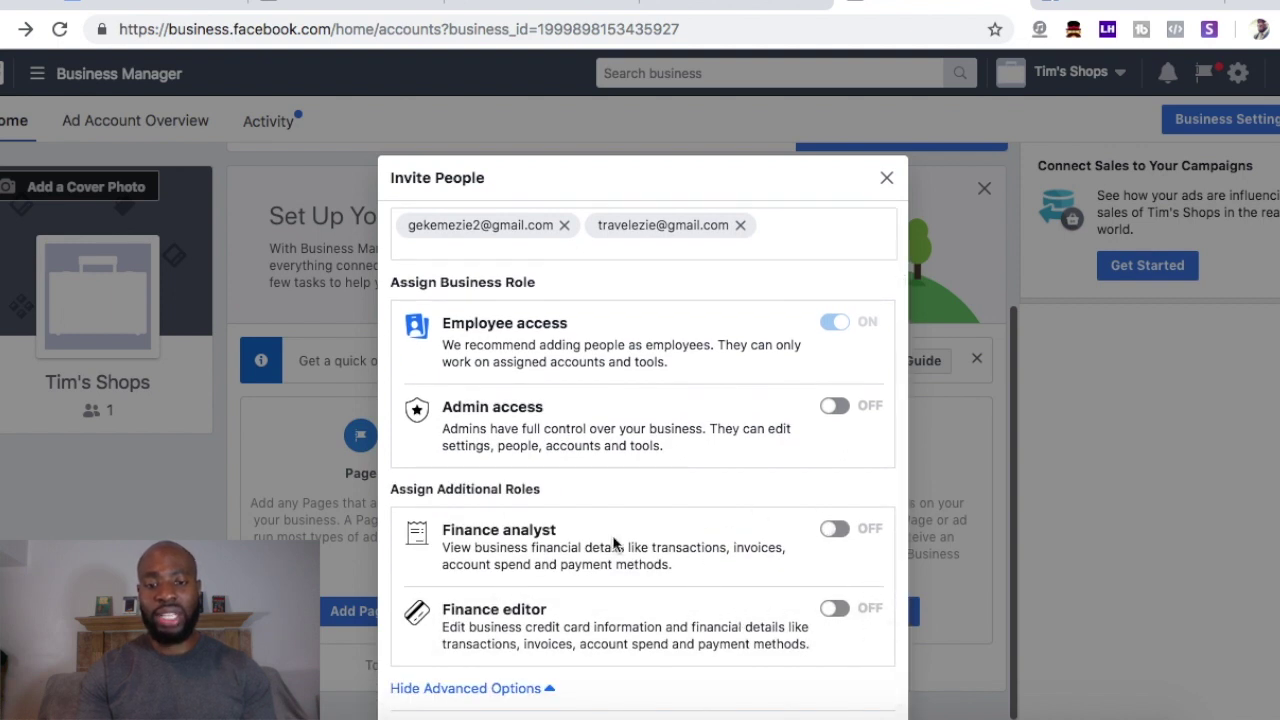
{"action": "scroll", "coordinate": [475, 420], "scroll_direction": "up", "scroll_amount": 2}
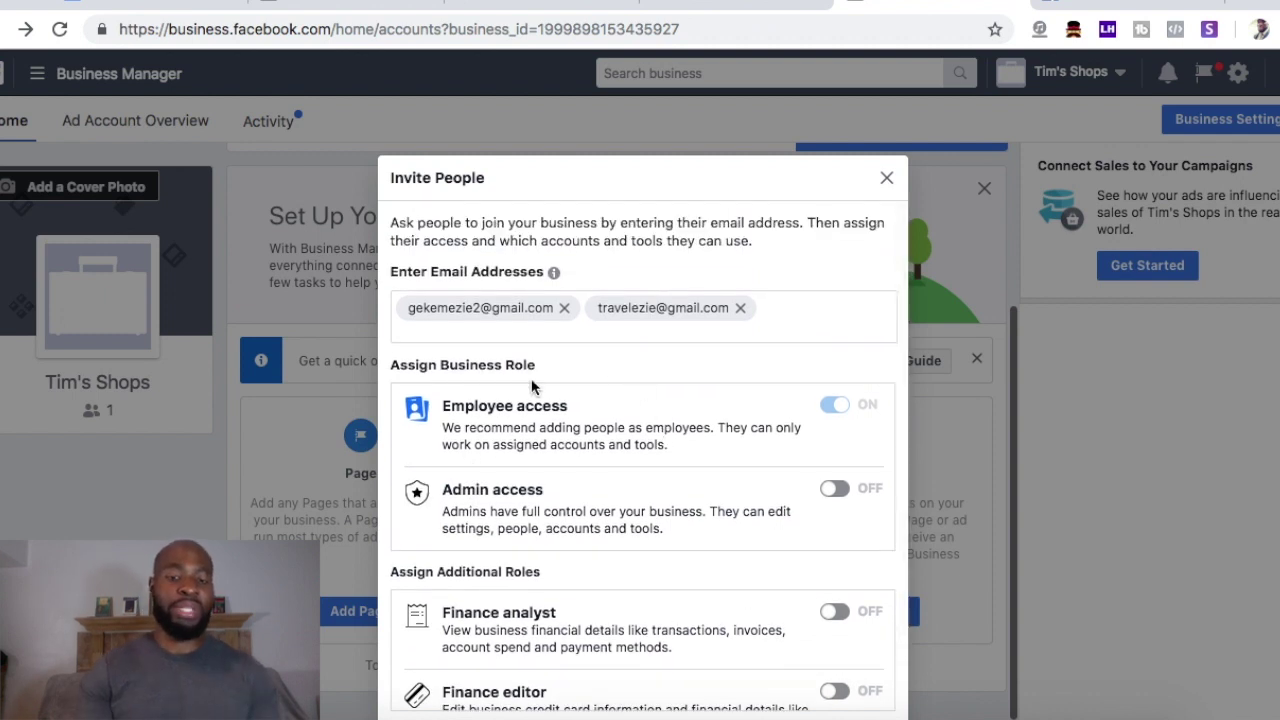
{"action": "scroll", "coordinate": [820, 472], "scroll_direction": "down", "scroll_amount": 2}
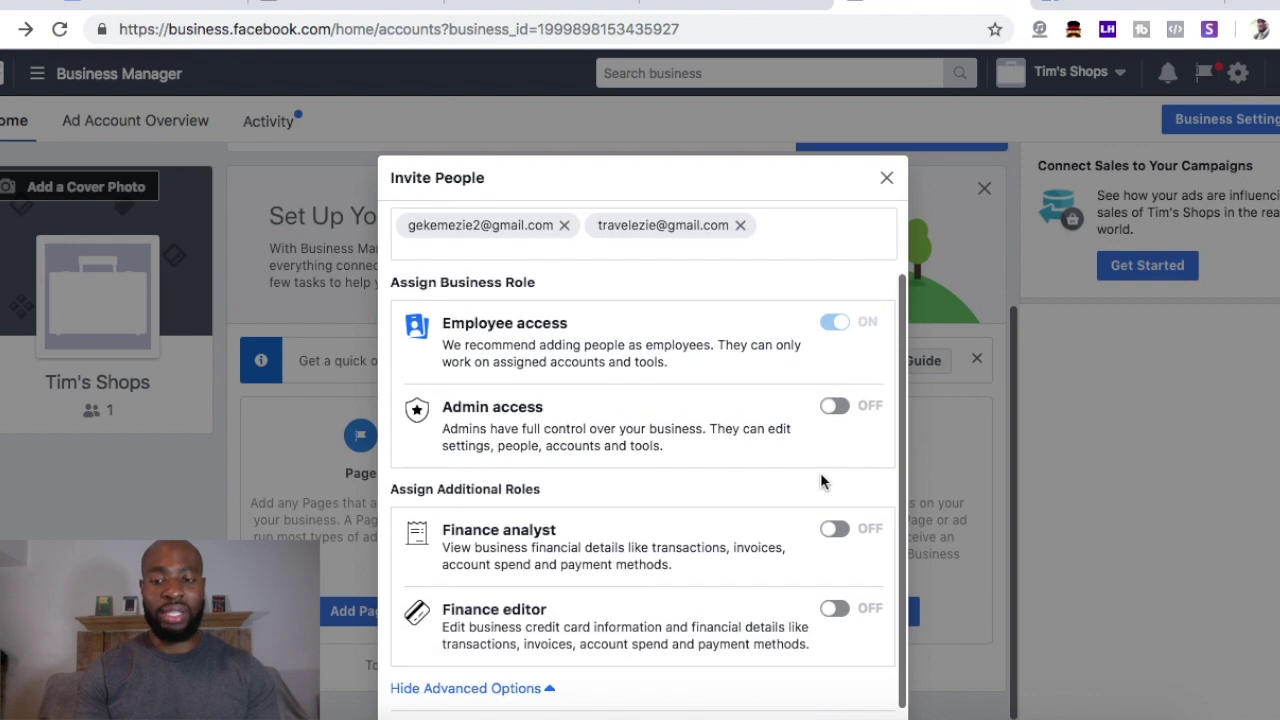
{"action": "left_click", "coordinate": [836, 409]}
{"action": "scroll", "coordinate": [786, 506], "scroll_direction": "down", "scroll_amount": 1}
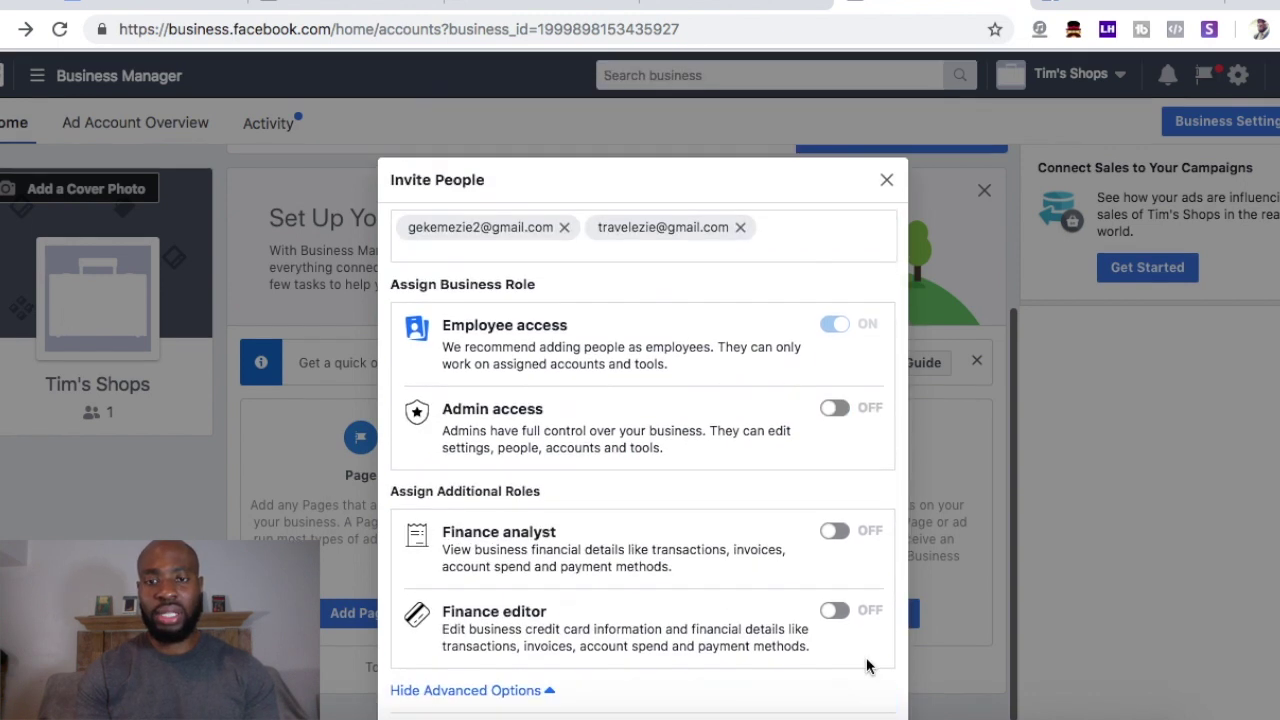
{"action": "left_click", "coordinate": [867, 659]}
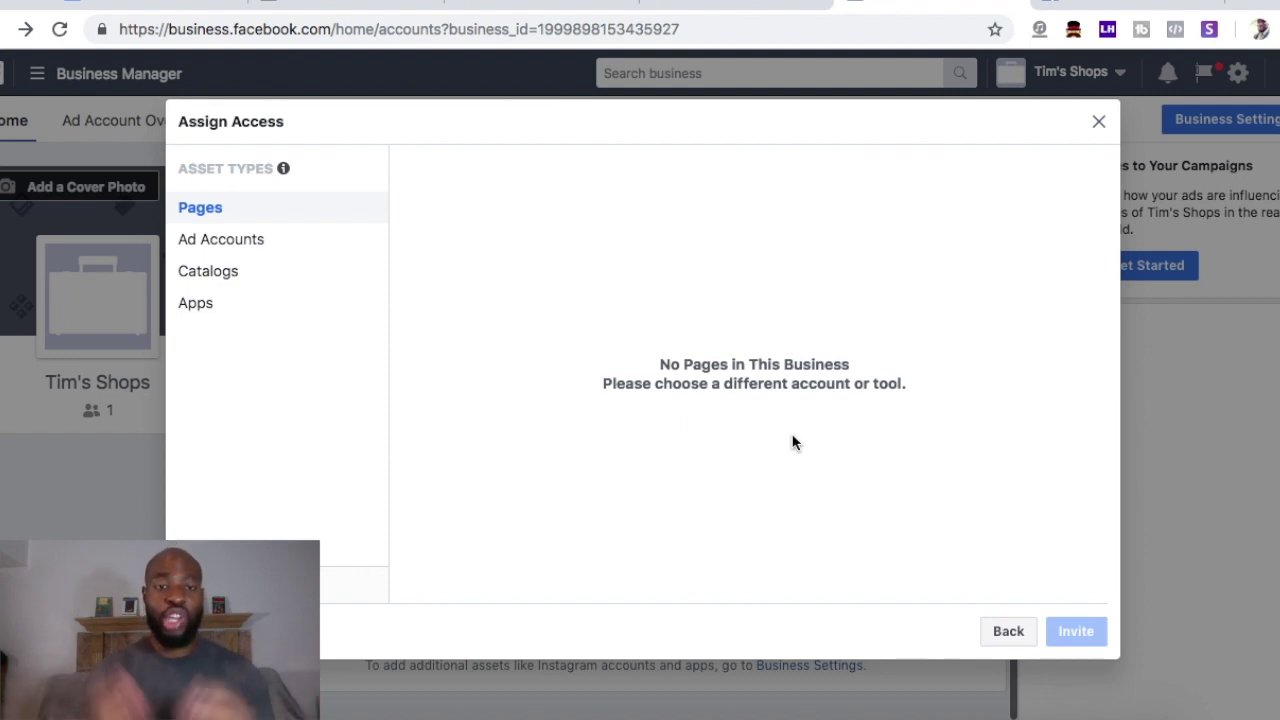
- Browse the Pages, Catalogs, Apps and Ad Accounts asset lists in Assign Access
{"action": "left_click", "coordinate": [227, 251]}
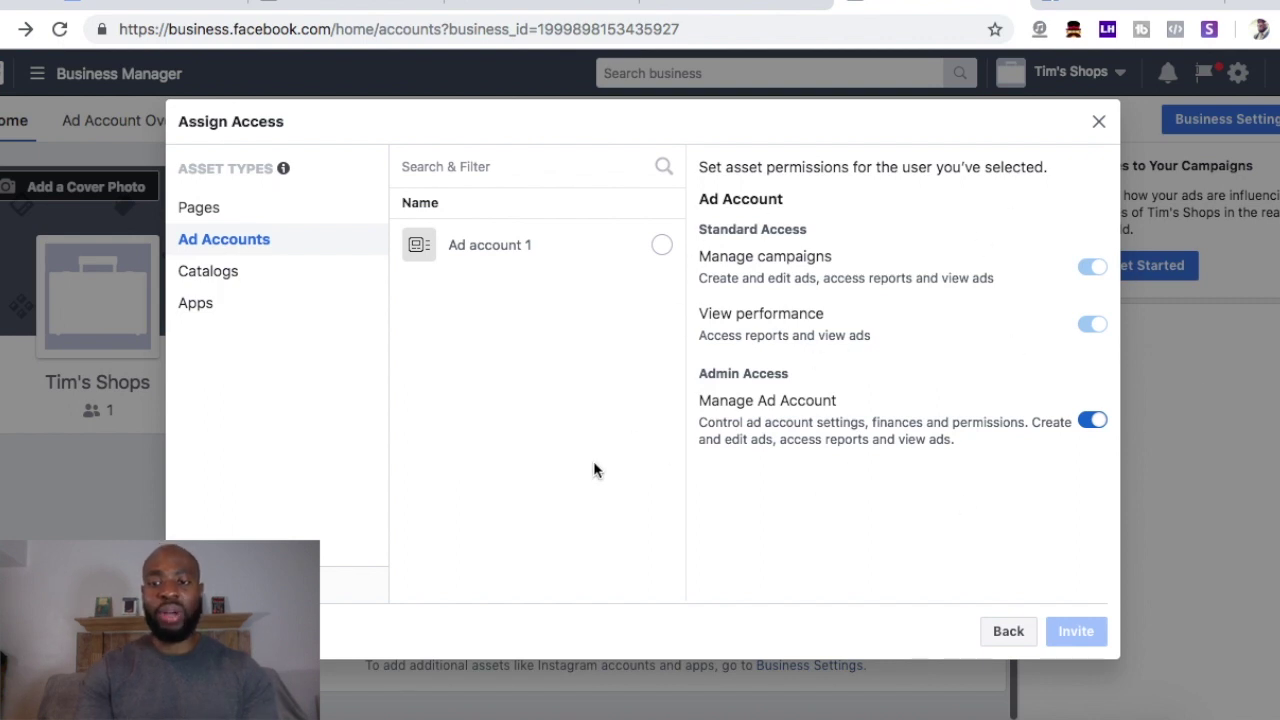
{"action": "left_click", "coordinate": [211, 279]}
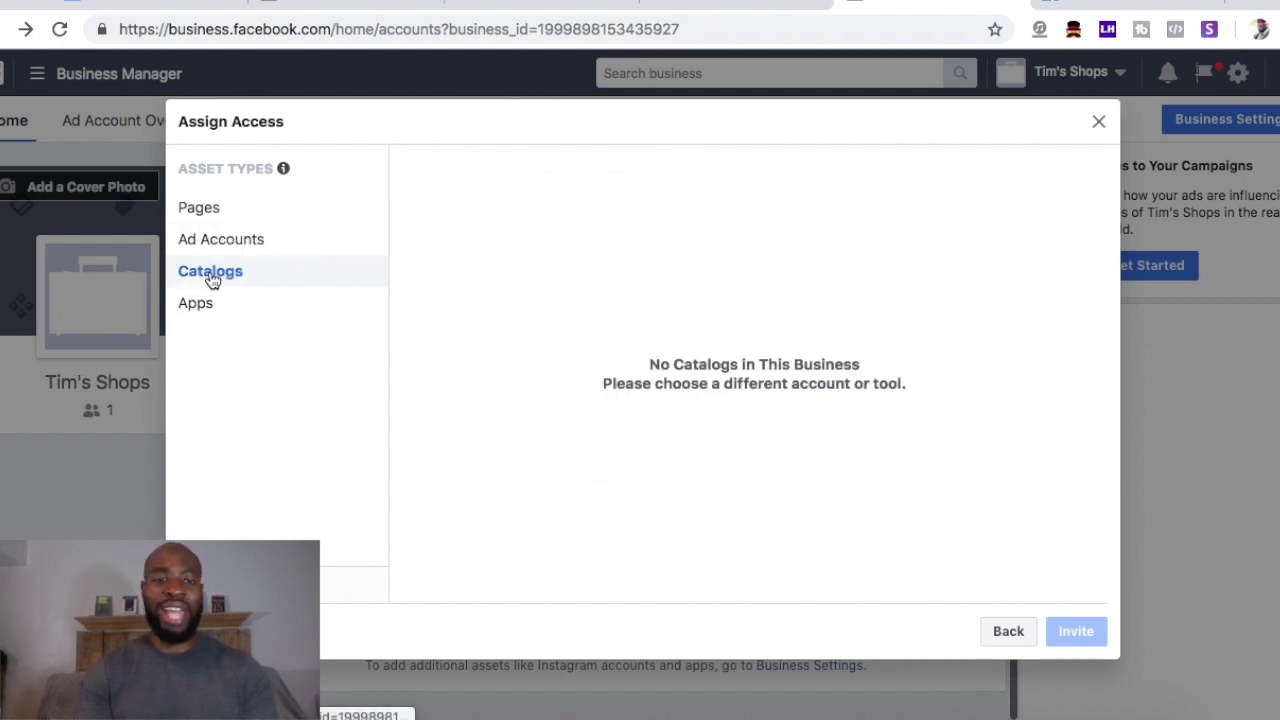
{"action": "left_click", "coordinate": [207, 304]}
{"action": "left_click", "coordinate": [205, 280]}
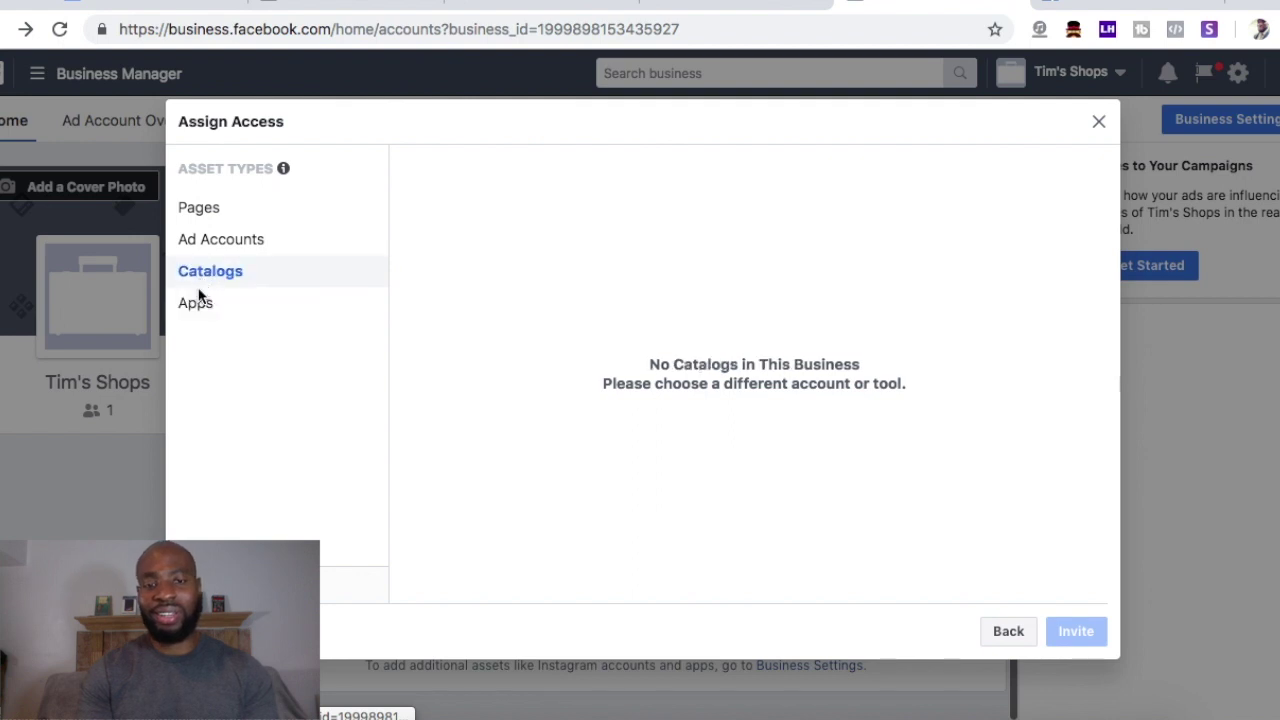
{"action": "left_click", "coordinate": [193, 310]}
{"action": "left_click", "coordinate": [194, 274]}
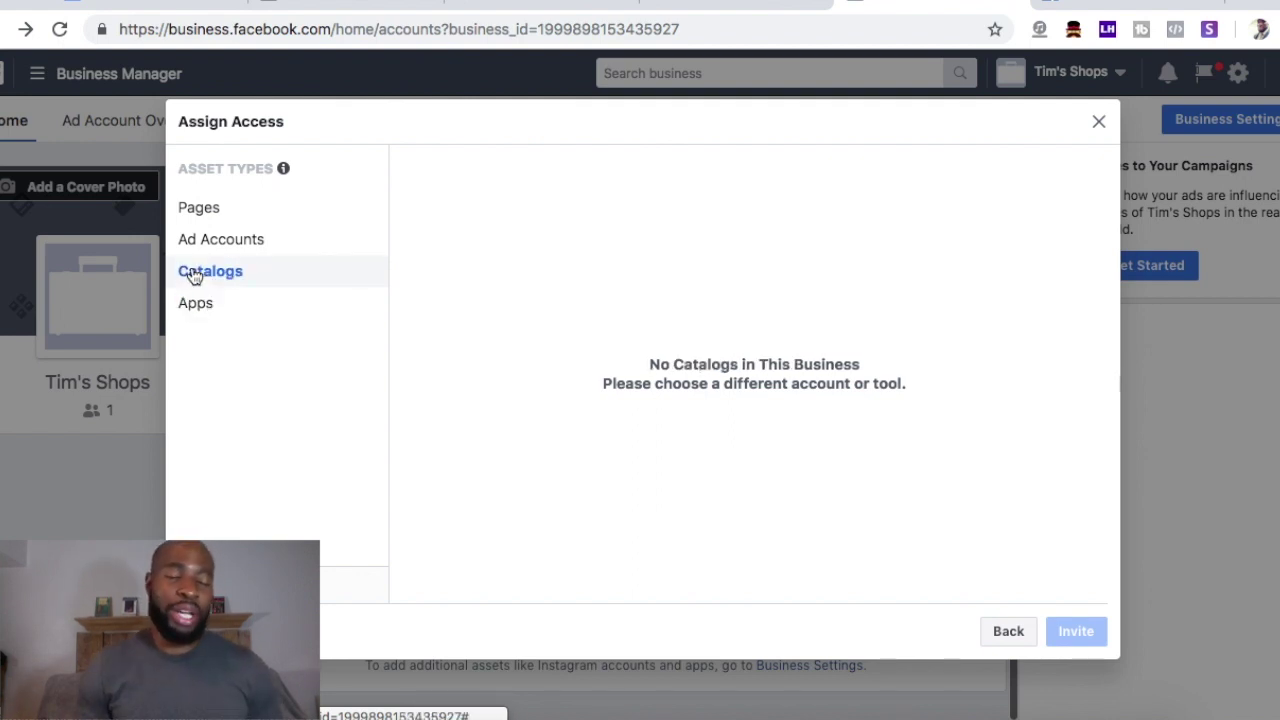
{"action": "left_click", "coordinate": [201, 210]}
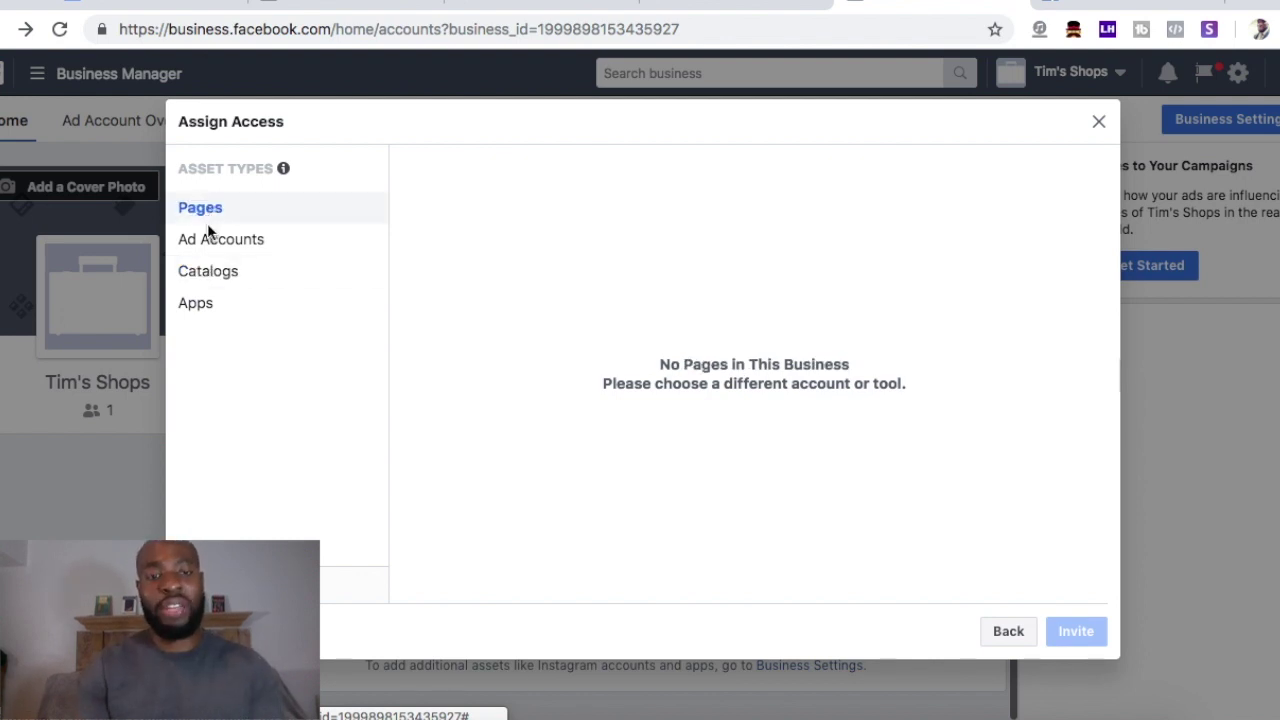
{"action": "left_click", "coordinate": [201, 241]}
{"action": "left_click", "coordinate": [203, 211]}
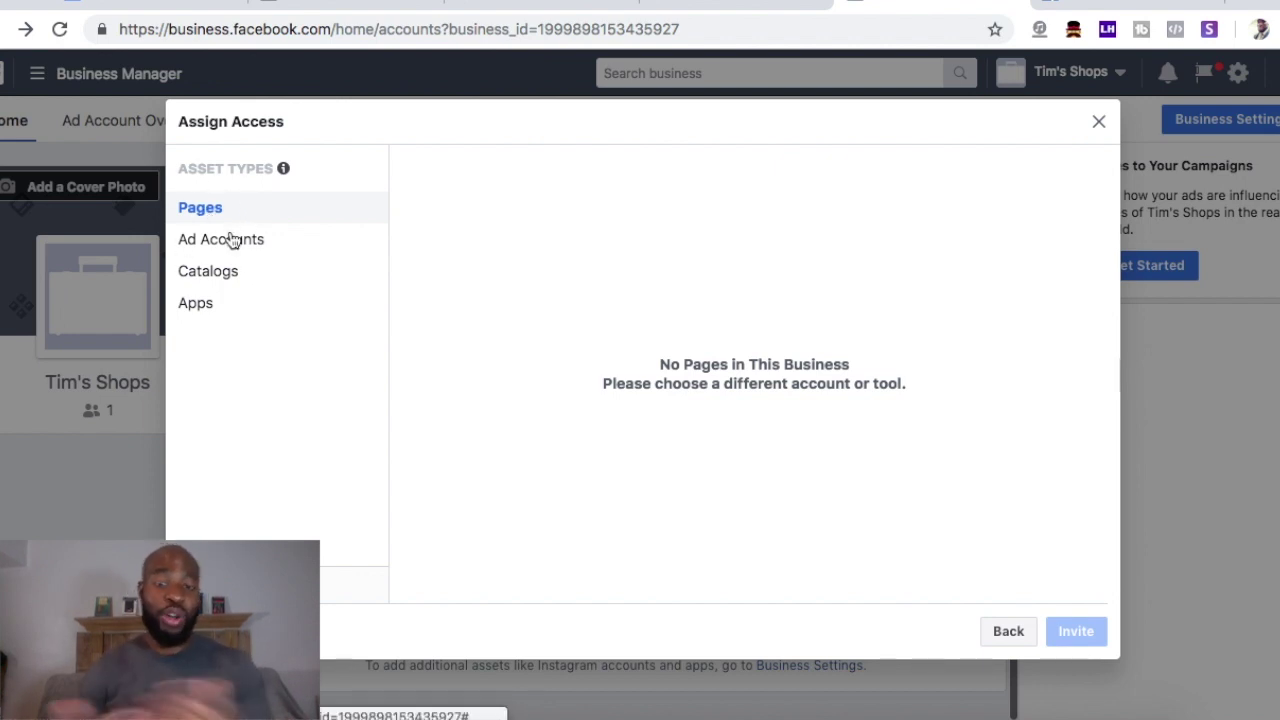
{"action": "left_click", "coordinate": [214, 248]}
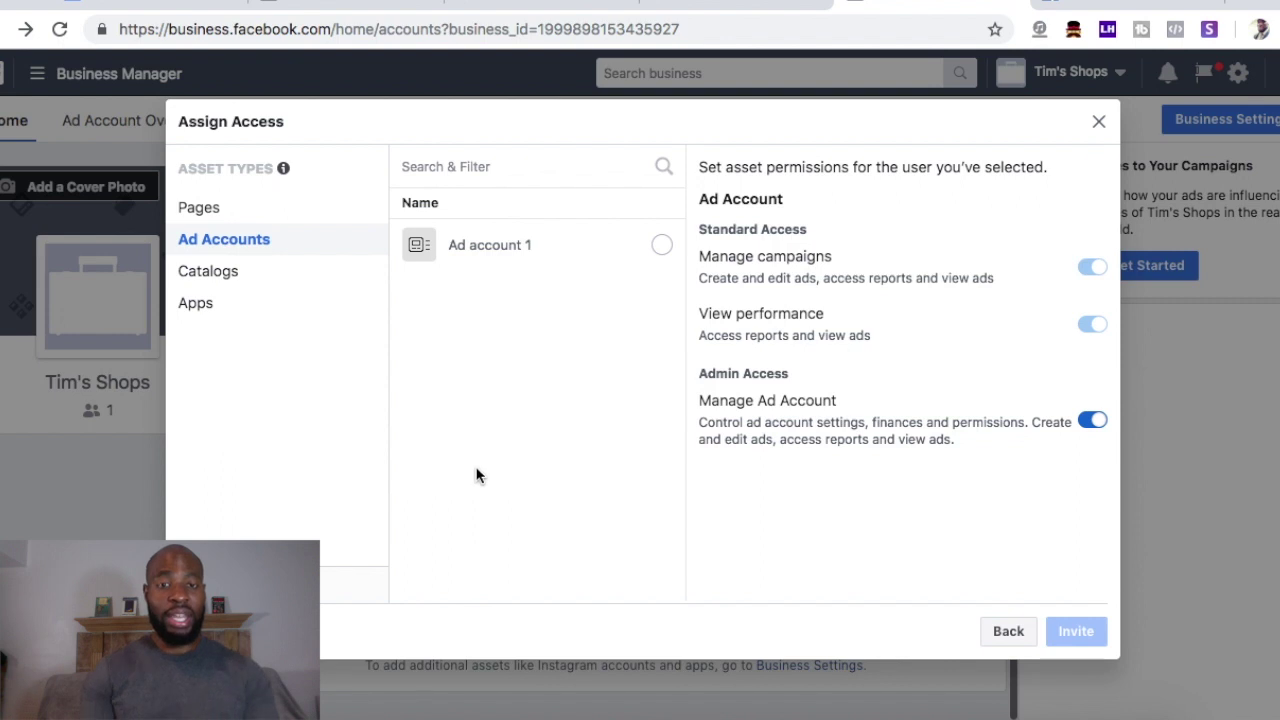
- Grant the invitees access to Ad account 1, send the invitations, and dismiss the confirmation
{"action": "left_click", "coordinate": [579, 250]}
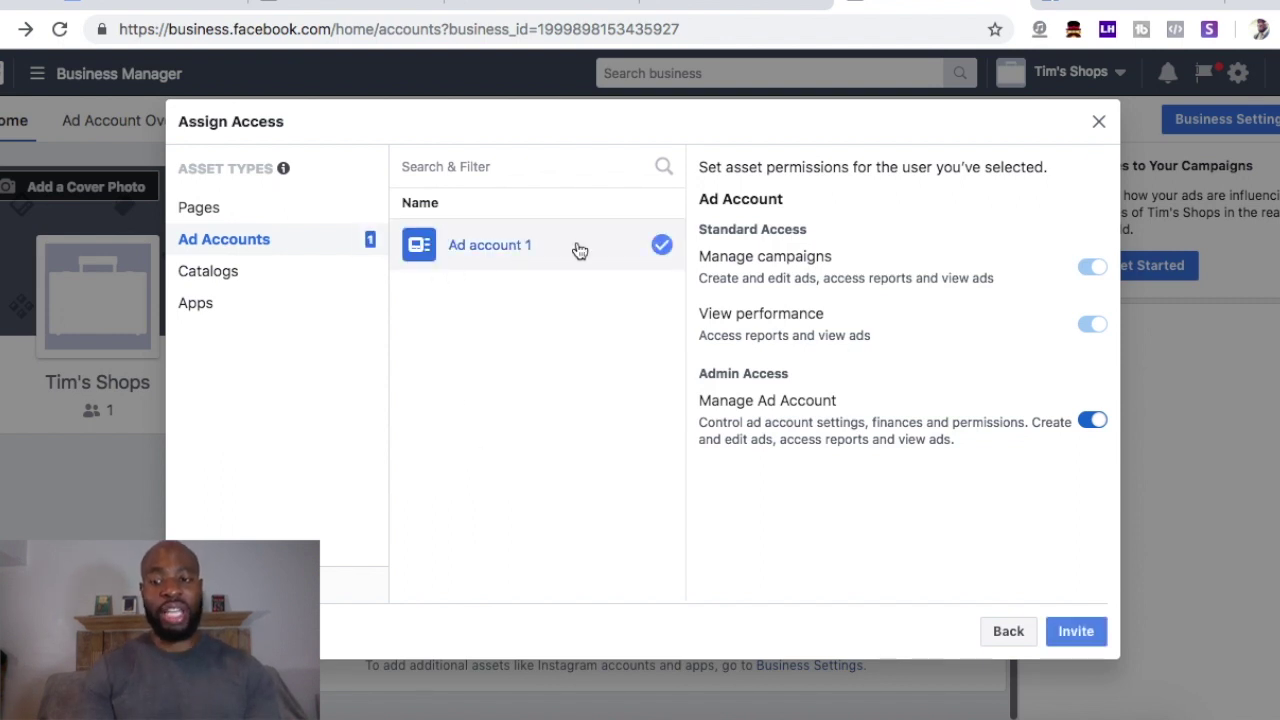
{"action": "left_click", "coordinate": [1070, 631]}
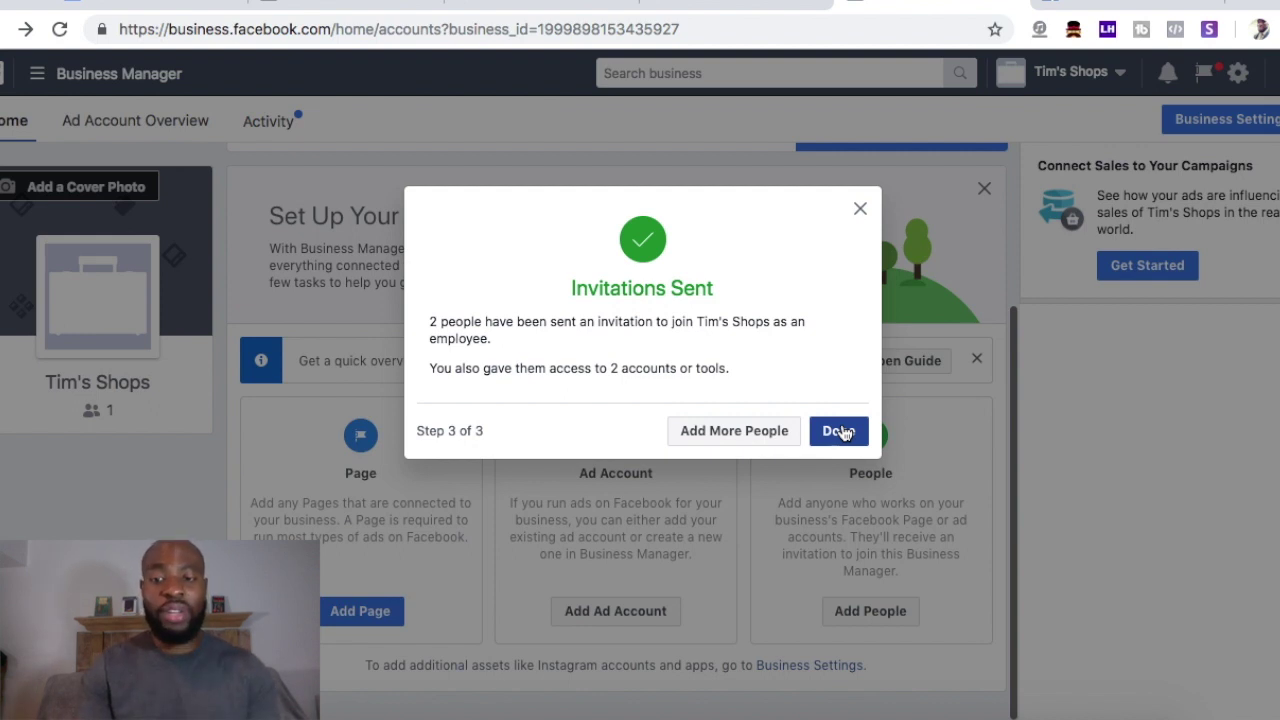
{"action": "left_click", "coordinate": [838, 431]}
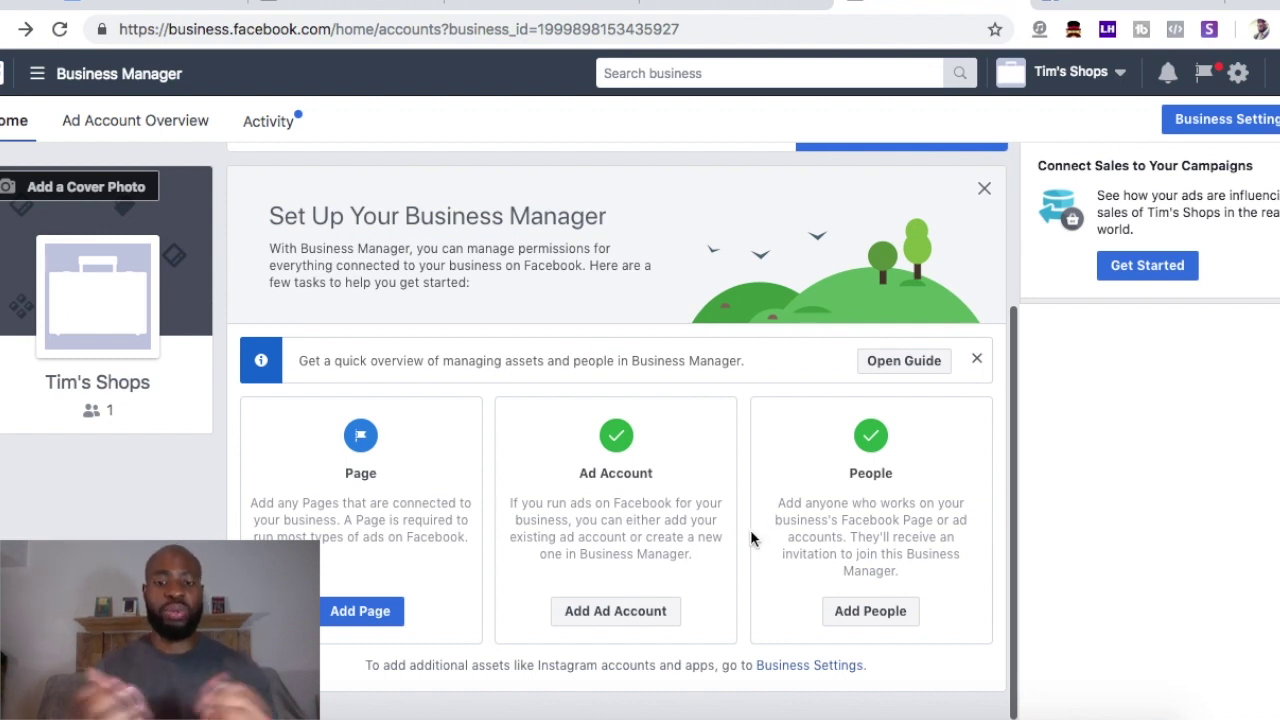
- Choose Add Ad Account on the home page's Ad Account card
{"action": "left_click", "coordinate": [590, 610]}
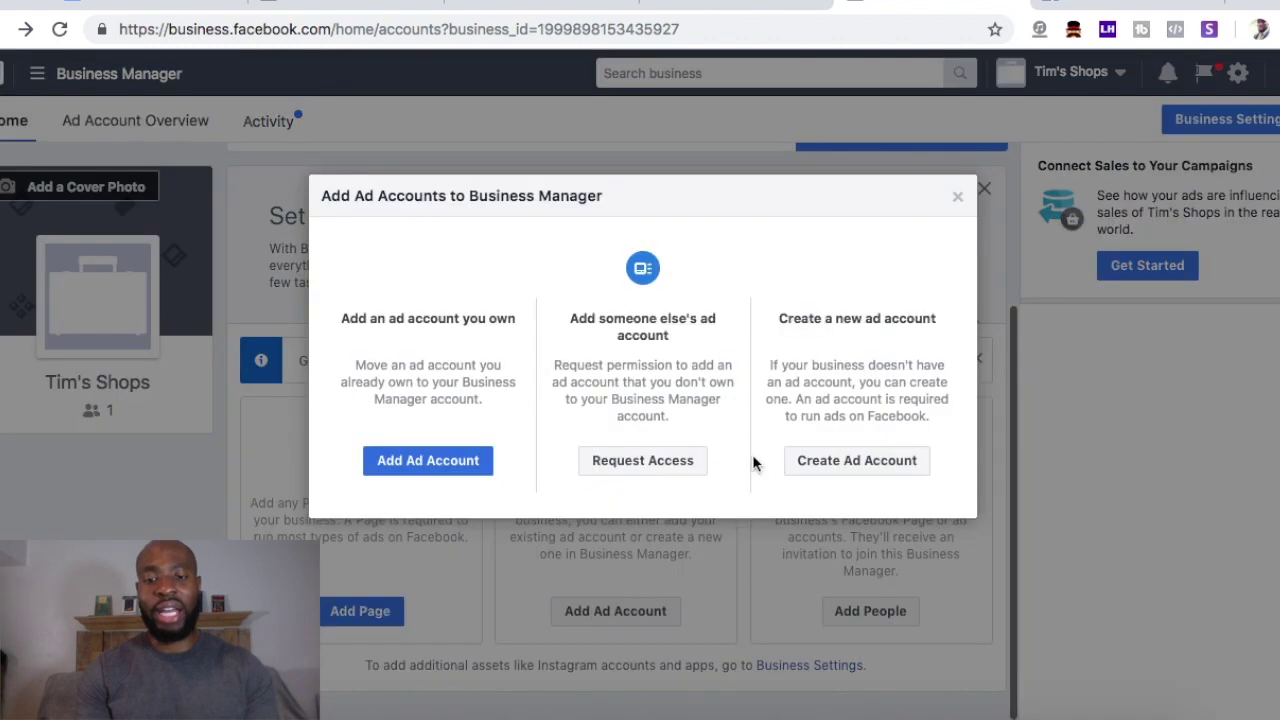
- Begin a new ad account named '2', then close the Create New Ad Account dialog
{"action": "left_click", "coordinate": [855, 470]}
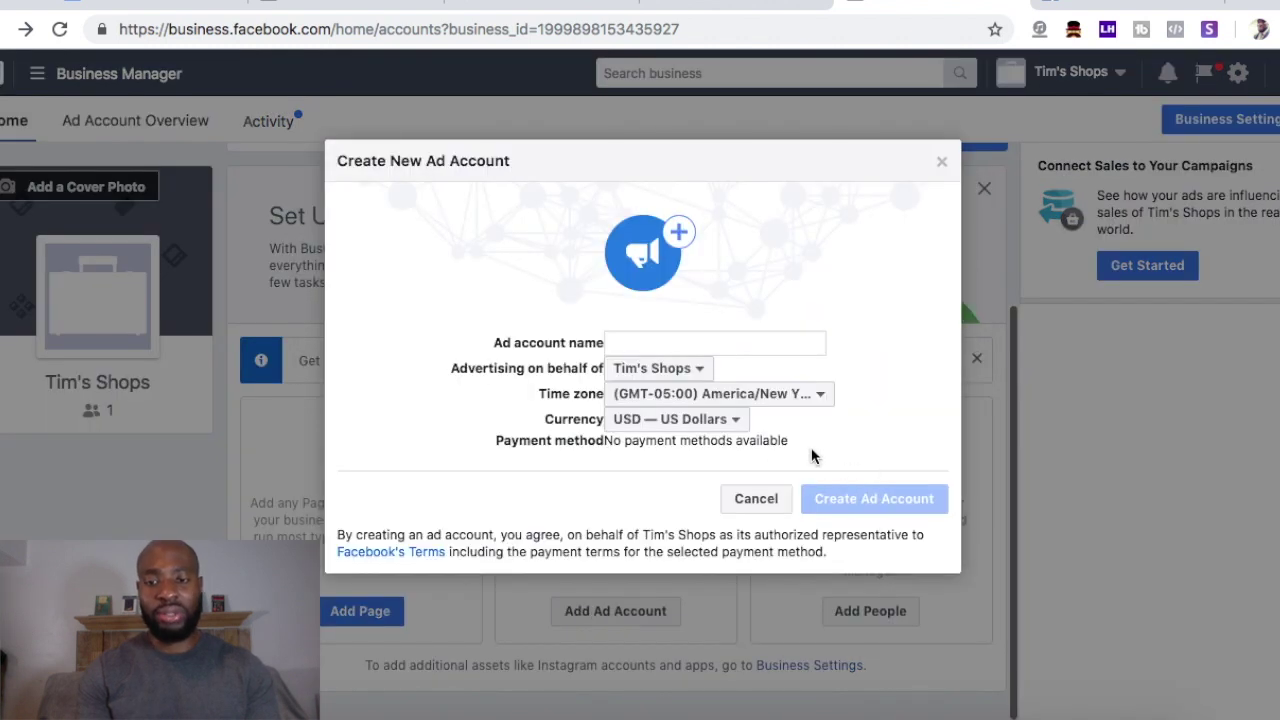
{"action": "left_click", "coordinate": [646, 342]}
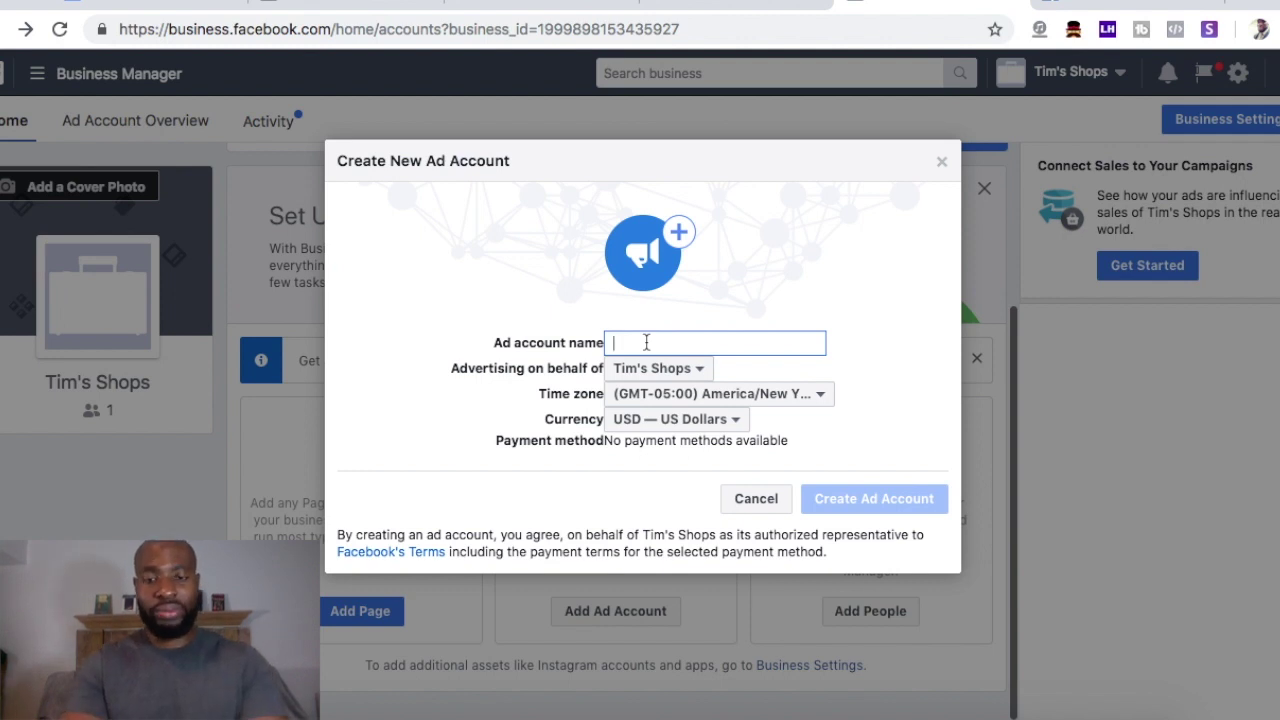
{"action": "type", "text": "2"}
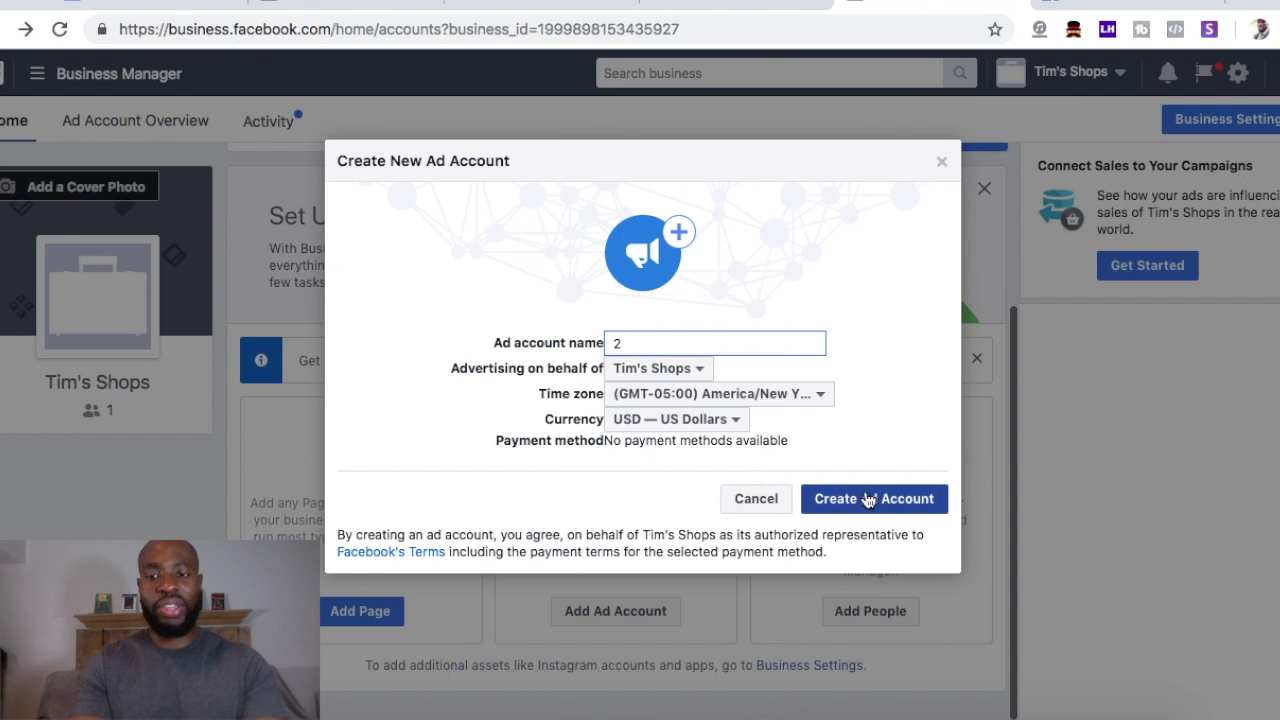
{"action": "left_click", "coordinate": [941, 163]}
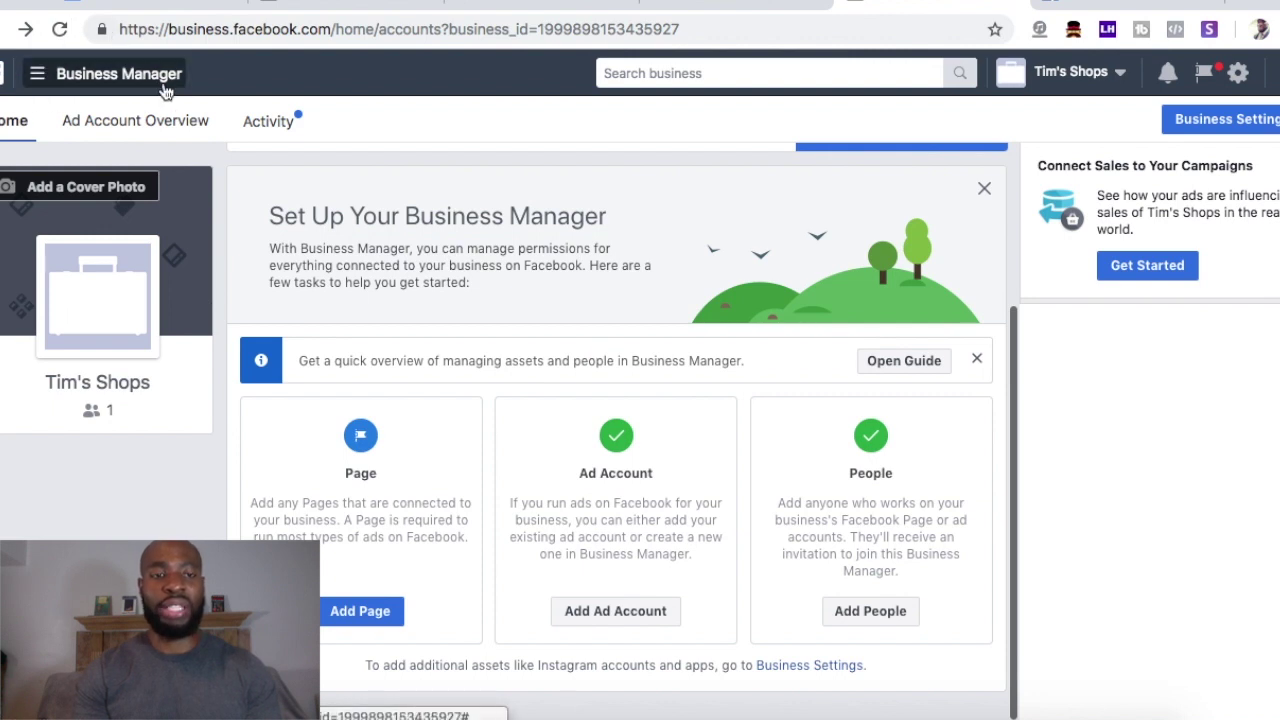
- Go to Business Settings from the Business Manager menu
{"action": "left_click", "coordinate": [84, 77]}
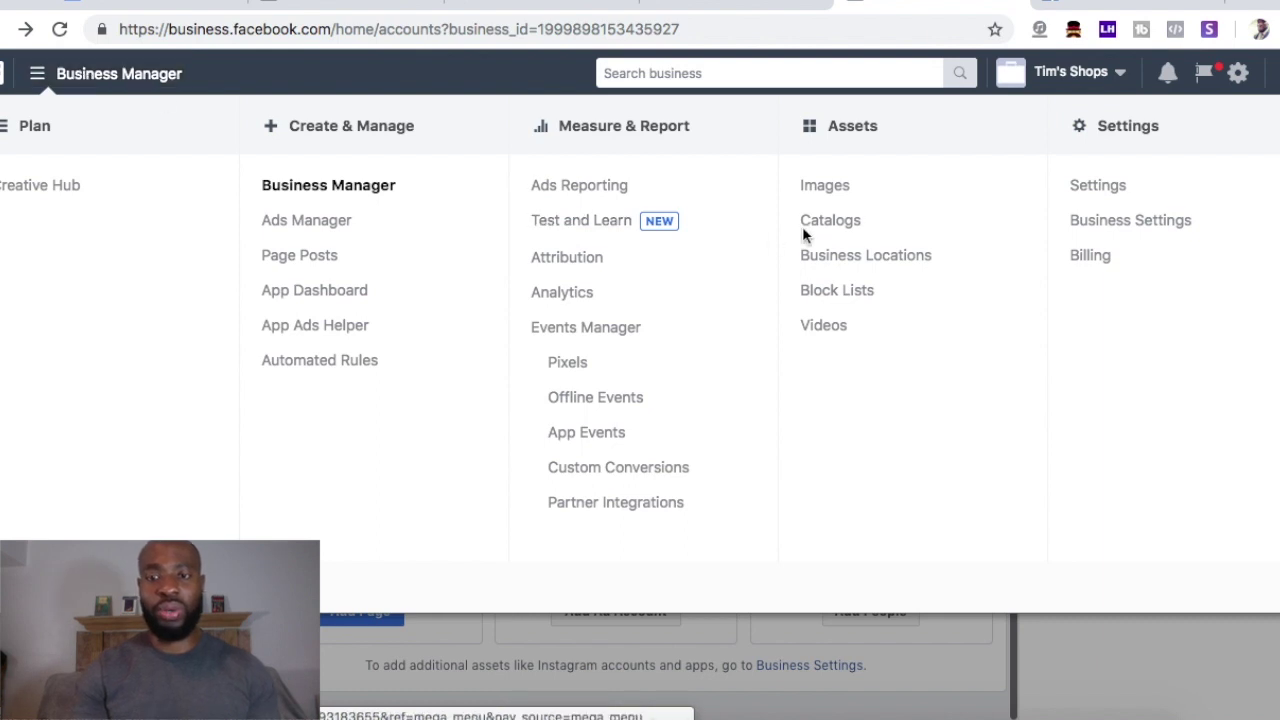
{"action": "left_click", "coordinate": [1108, 221]}
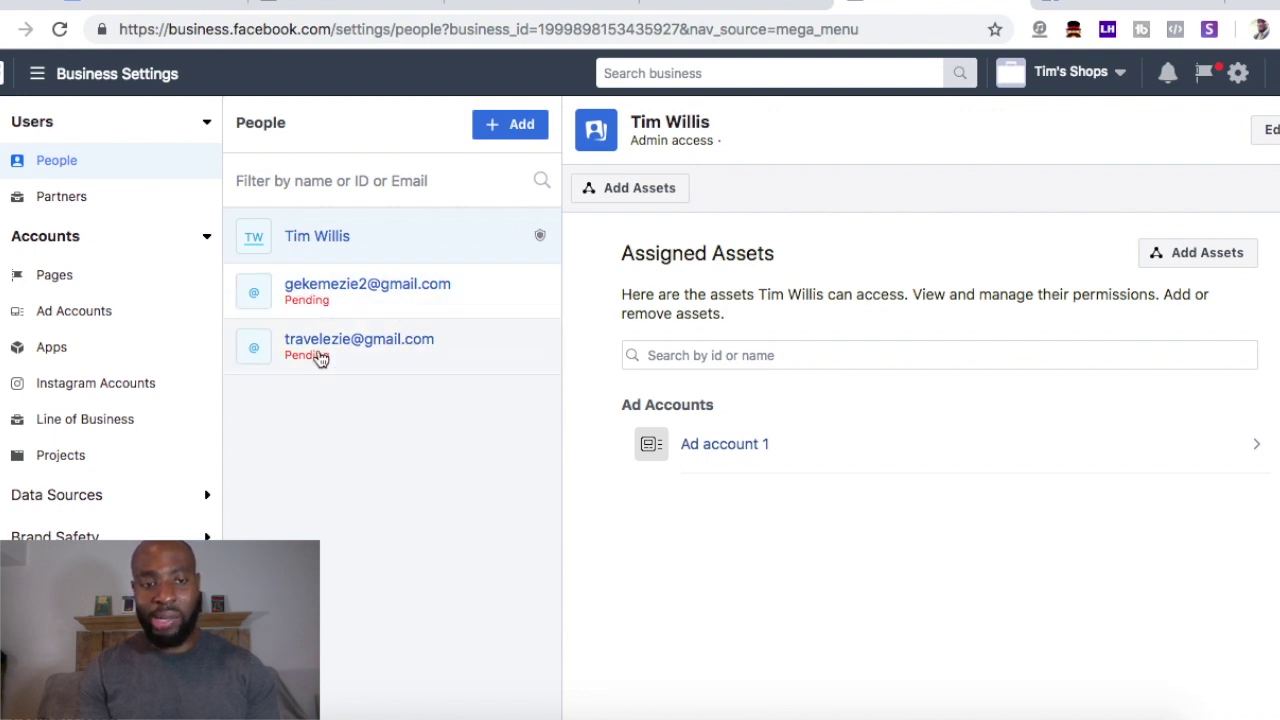
- View the Pages list, then the Ad Accounts page listing Ad account 1, and open Add
{"action": "left_click", "coordinate": [52, 277]}
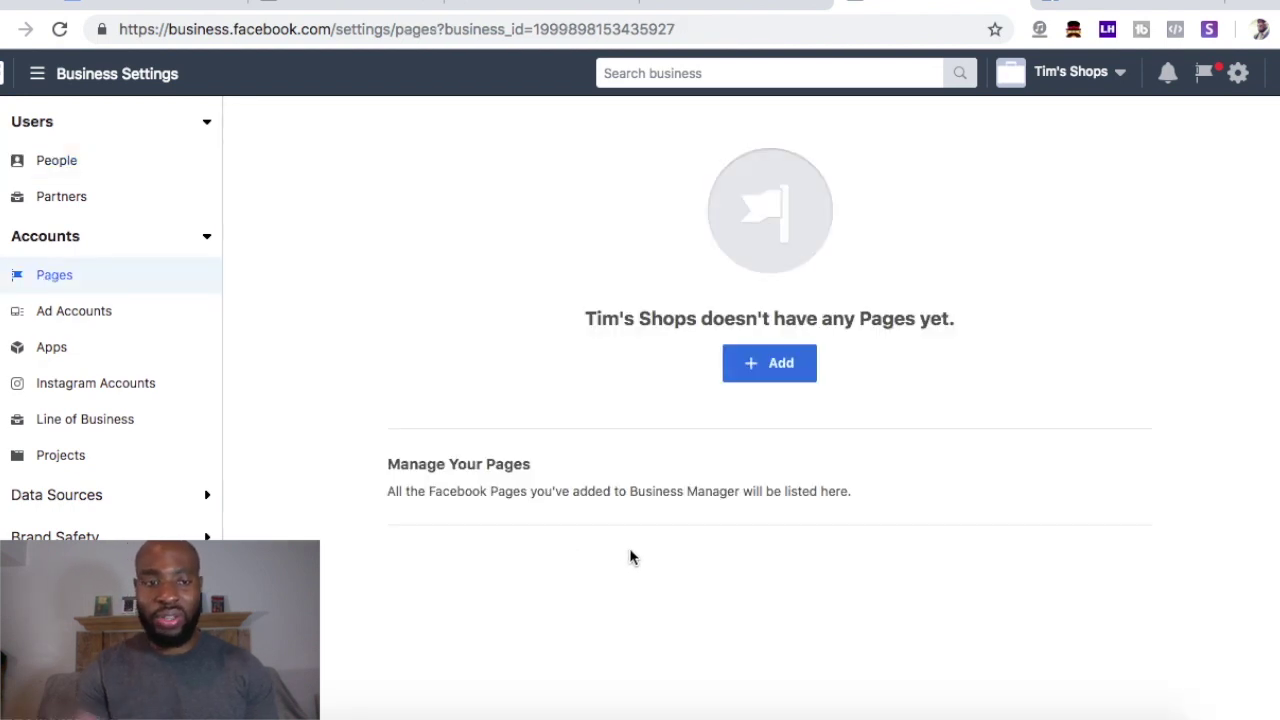
{"action": "left_click", "coordinate": [55, 316]}
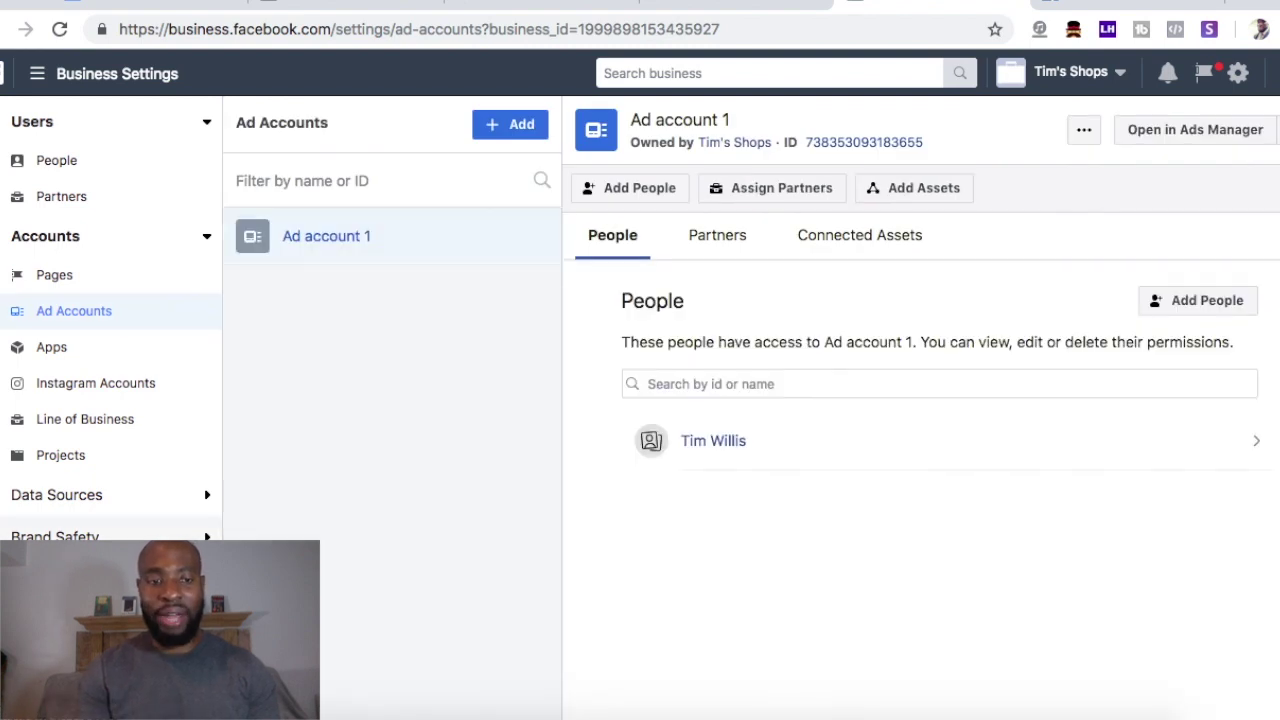
{"action": "scroll", "coordinate": [40, 277], "scroll_direction": "down", "scroll_amount": 3}
{"action": "scroll", "coordinate": [30, 380], "scroll_direction": "up", "scroll_amount": 3}
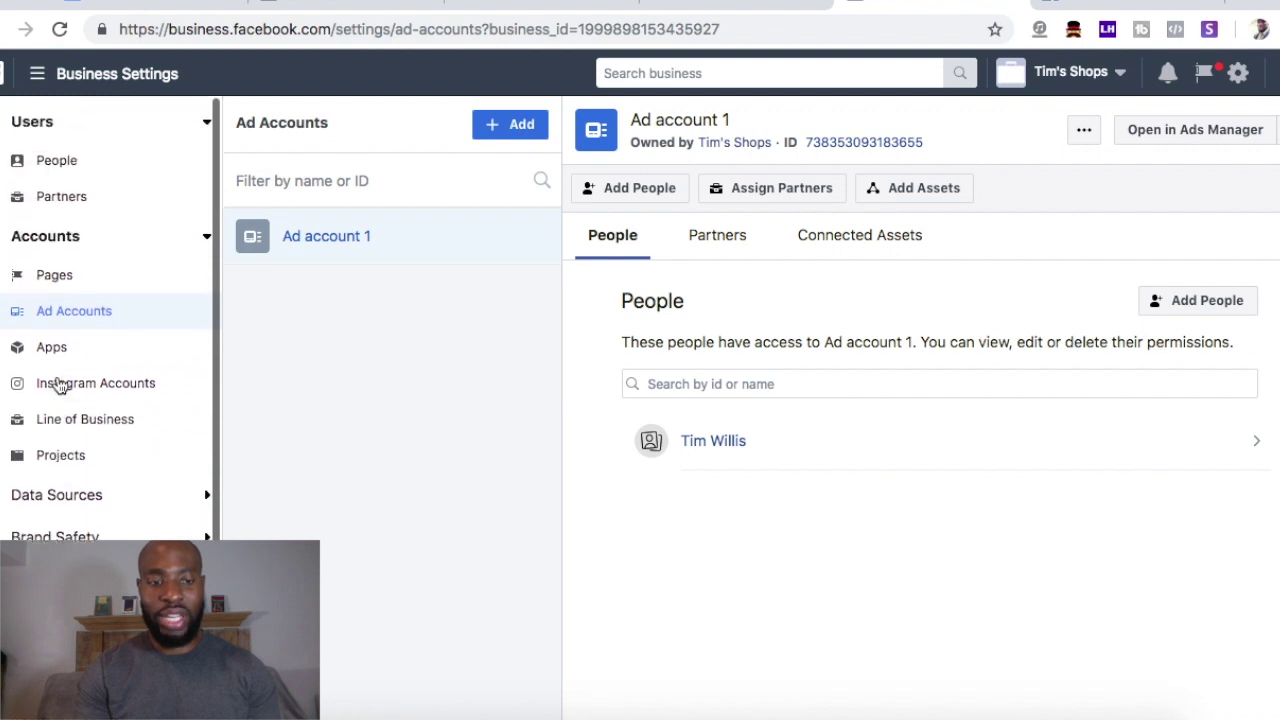
{"action": "scroll", "coordinate": [20, 375], "scroll_direction": "up", "scroll_amount": 2}
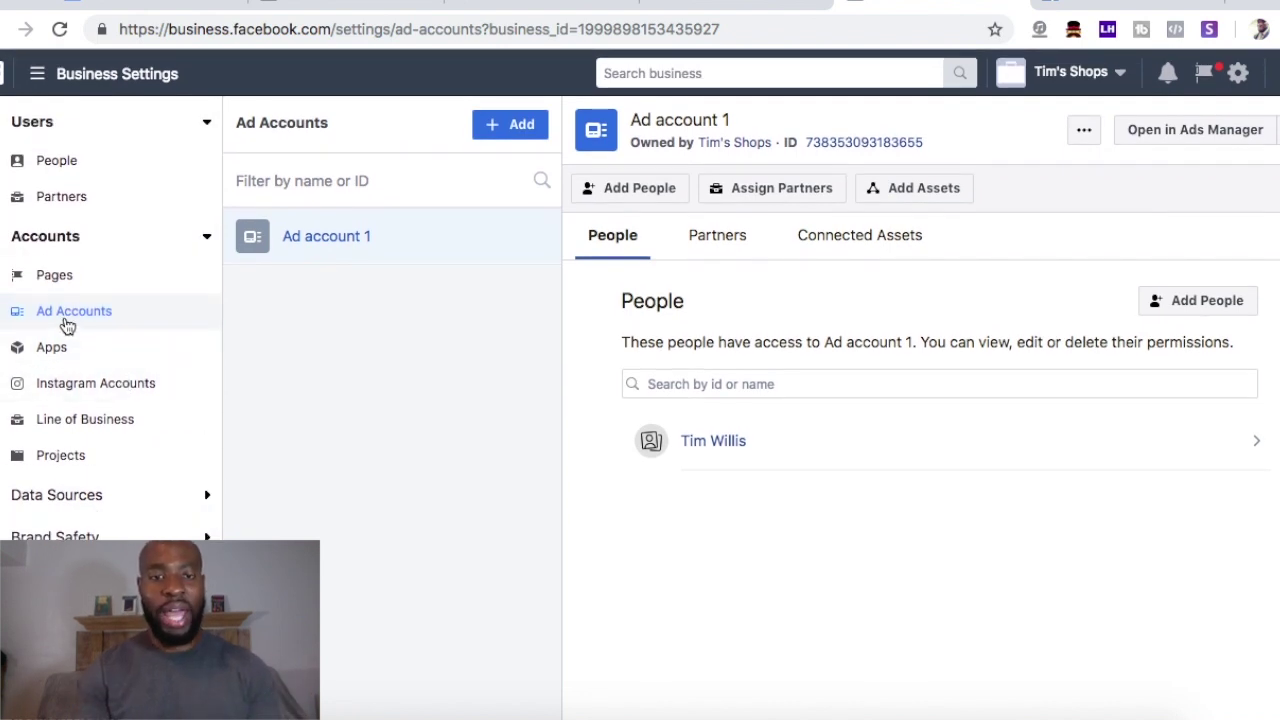
{"action": "left_click", "coordinate": [509, 134]}
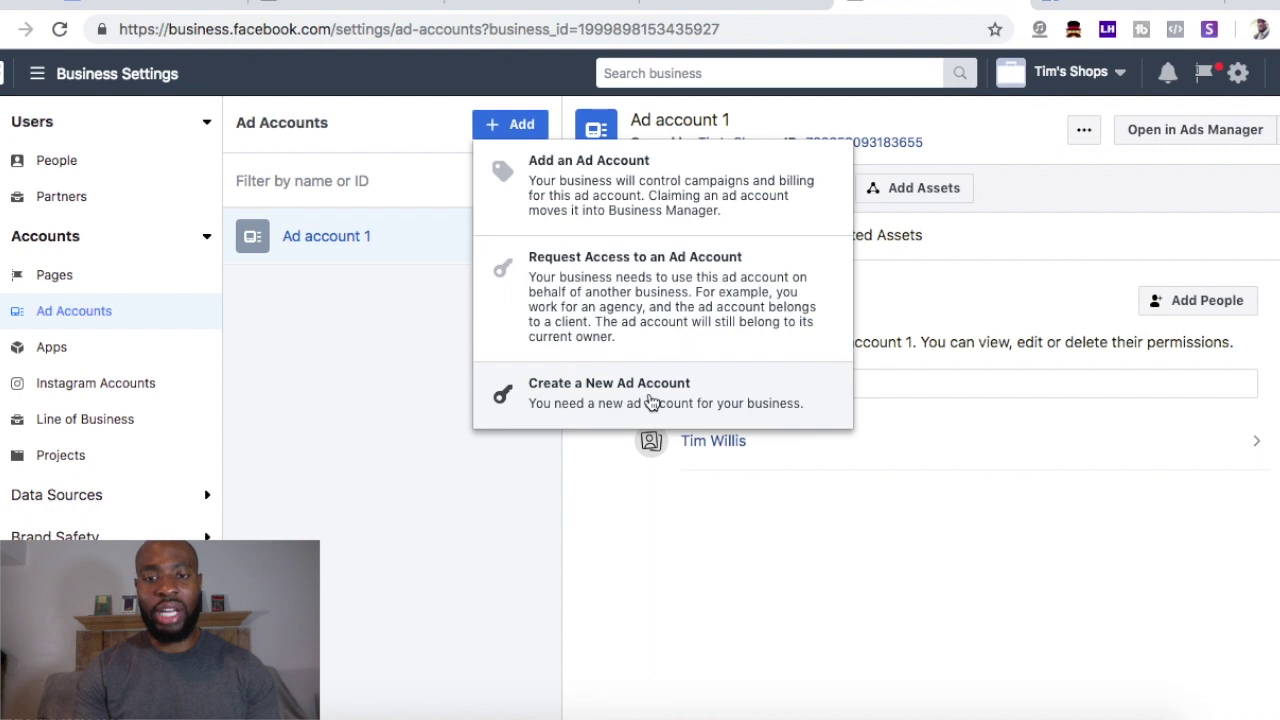
- Create a new USD ad account named '2' for Tim's Shops
{"action": "left_click", "coordinate": [656, 415]}
{"action": "left_click", "coordinate": [667, 402]}
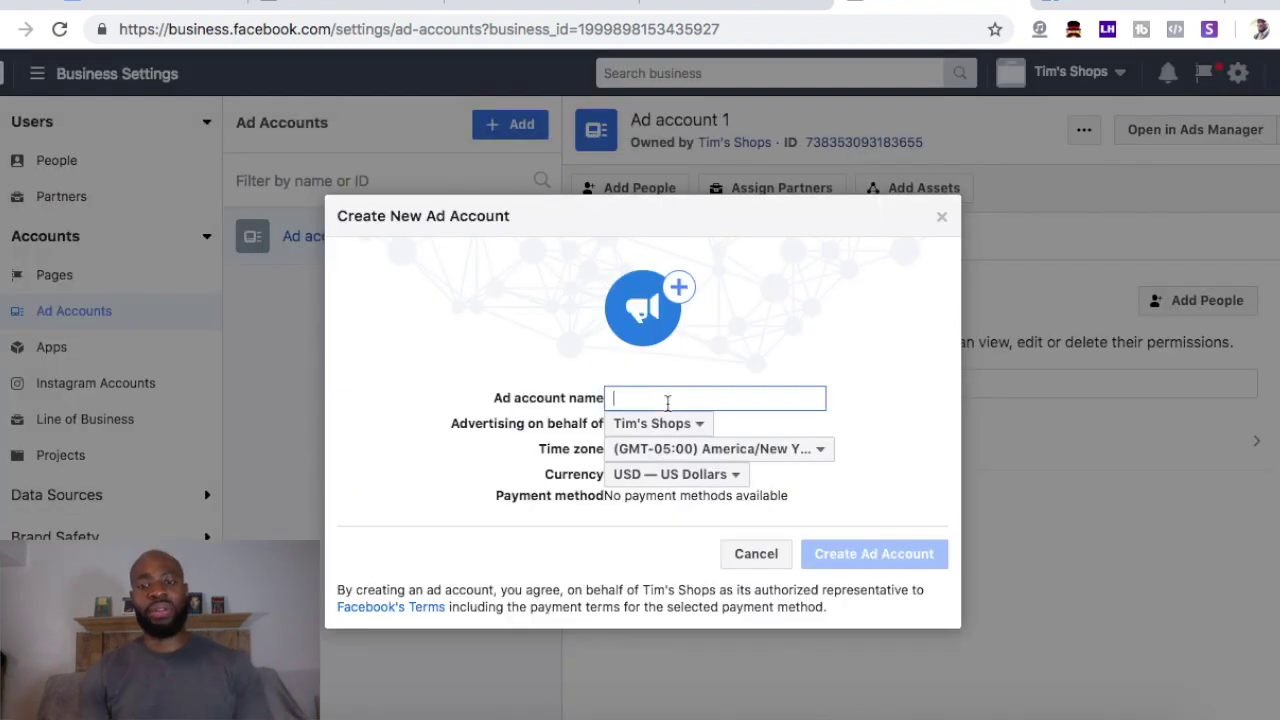
{"action": "type", "text": "2"}
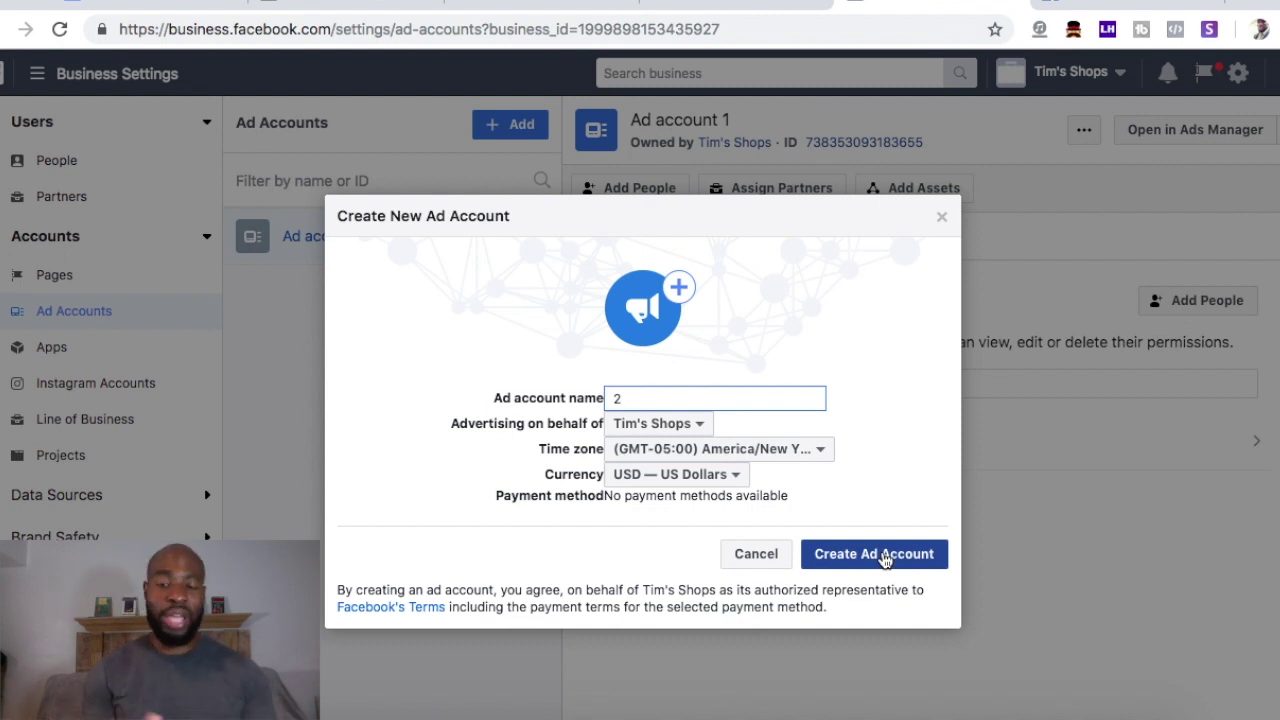
{"action": "left_click", "coordinate": [884, 556]}
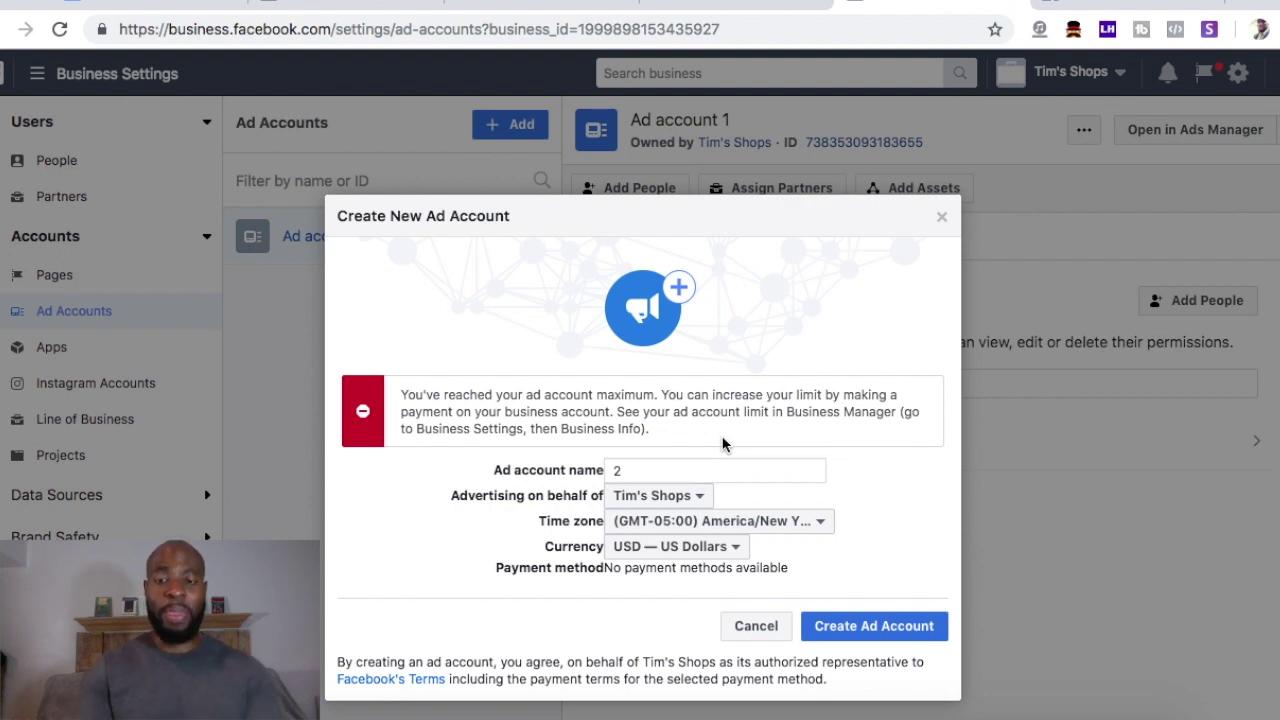
- Close the new ad account dialog with the limit error and go to Payments settings
{"action": "left_click", "coordinate": [942, 217]}
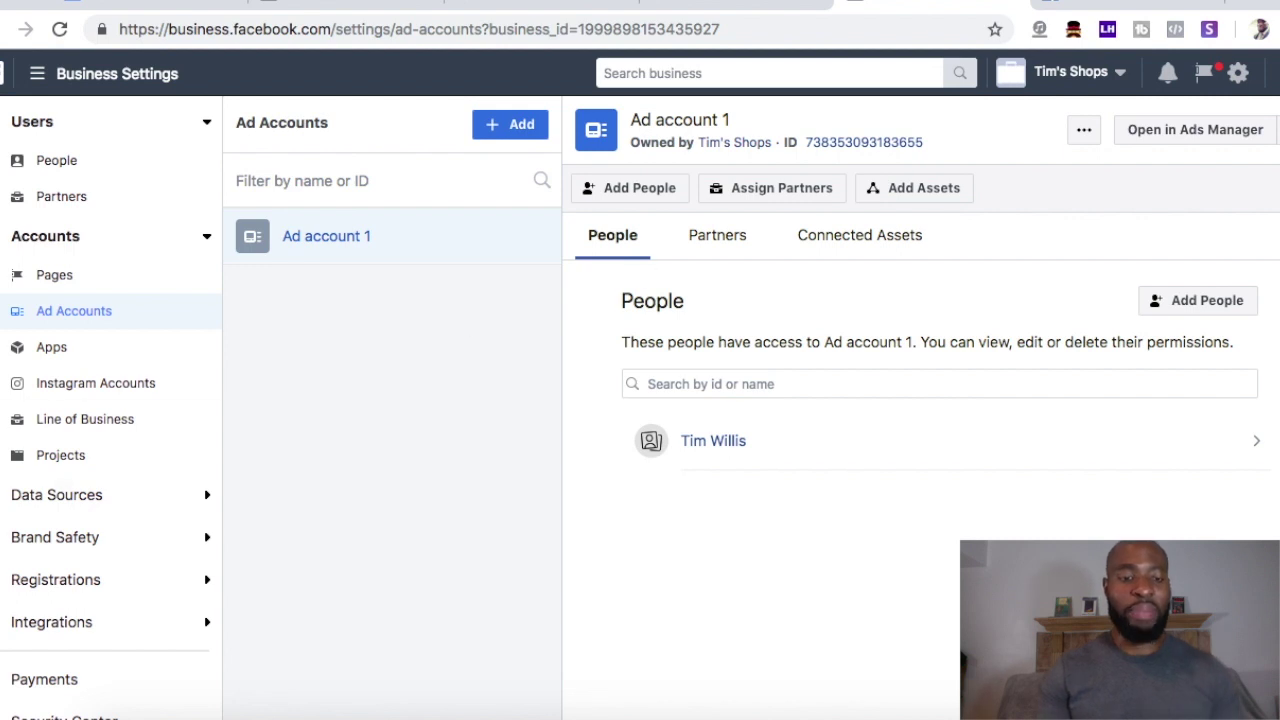
{"action": "left_click", "coordinate": [44, 688]}
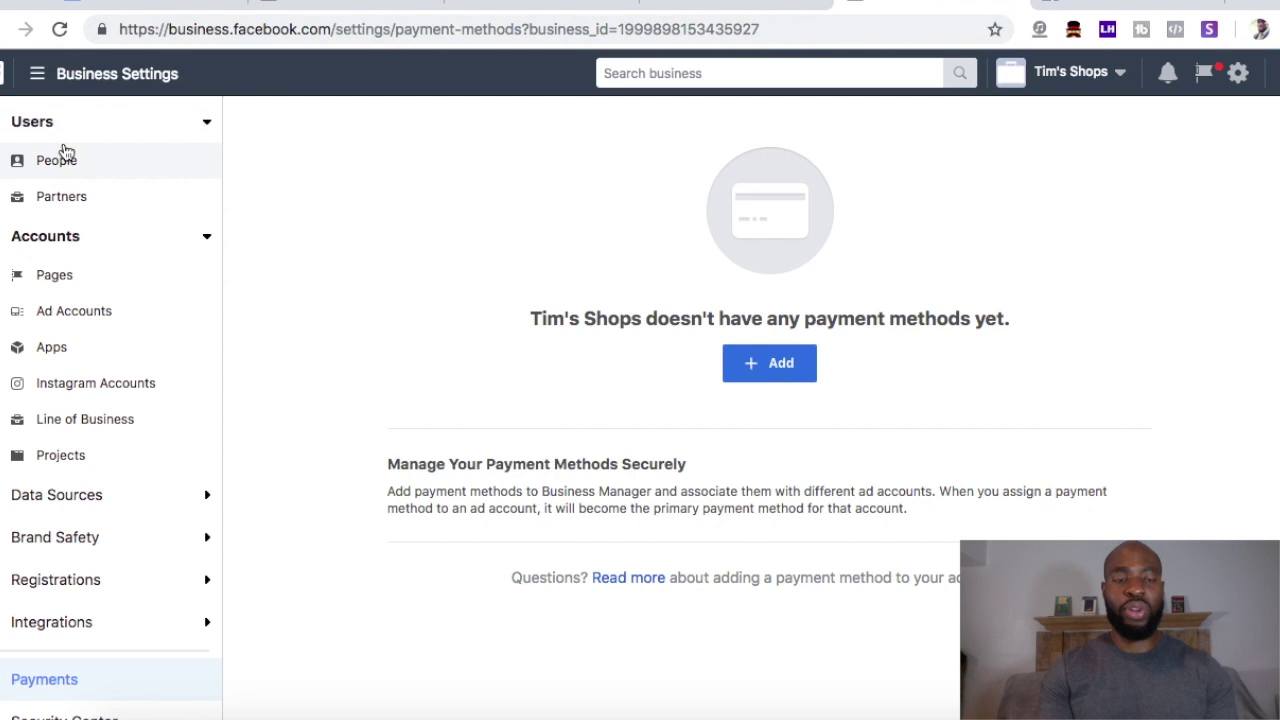
- Open the payment-method card form for Tim's Shops, then cancel without adding a card
{"action": "left_click", "coordinate": [92, 76]}
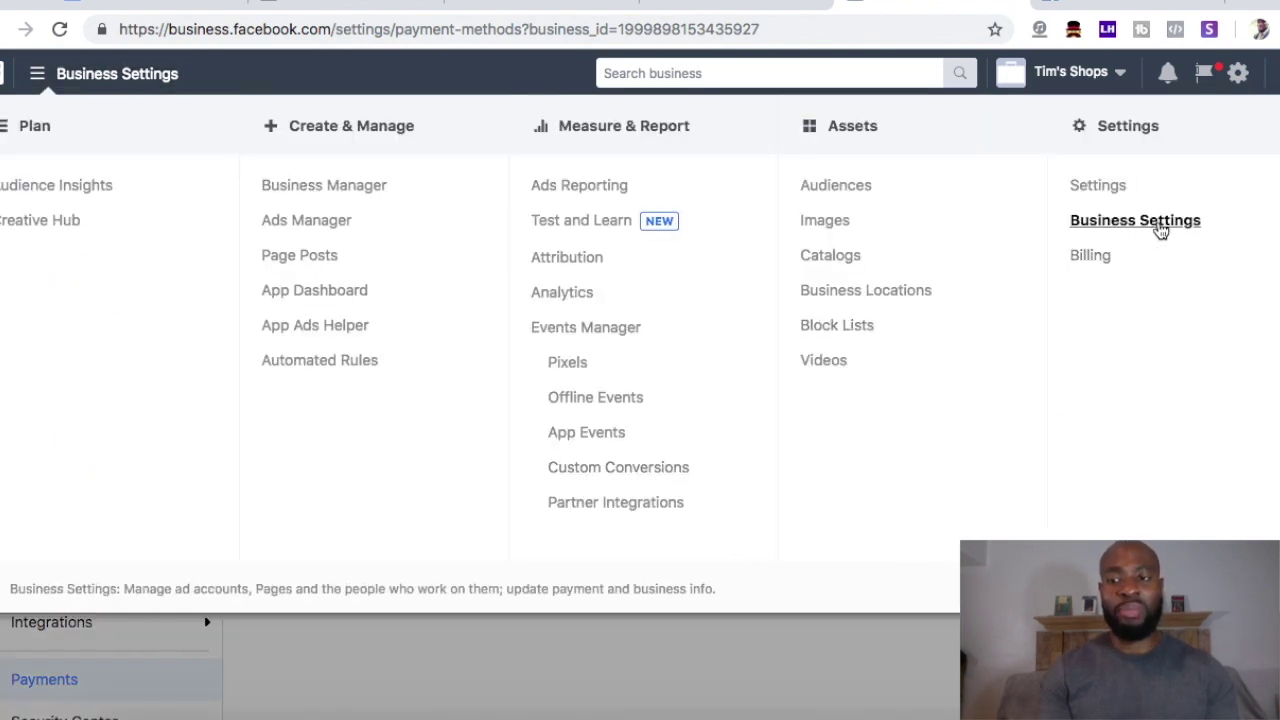
{"action": "left_click", "coordinate": [792, 647]}
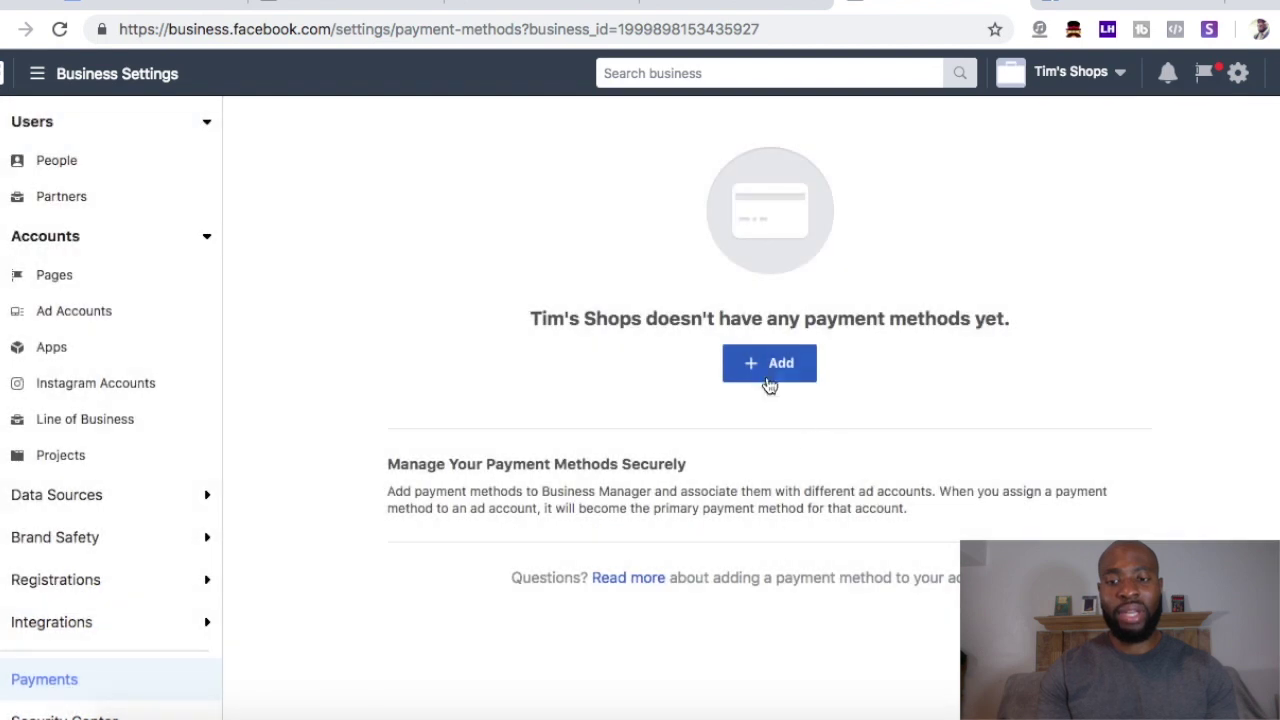
{"action": "left_click", "coordinate": [789, 368]}
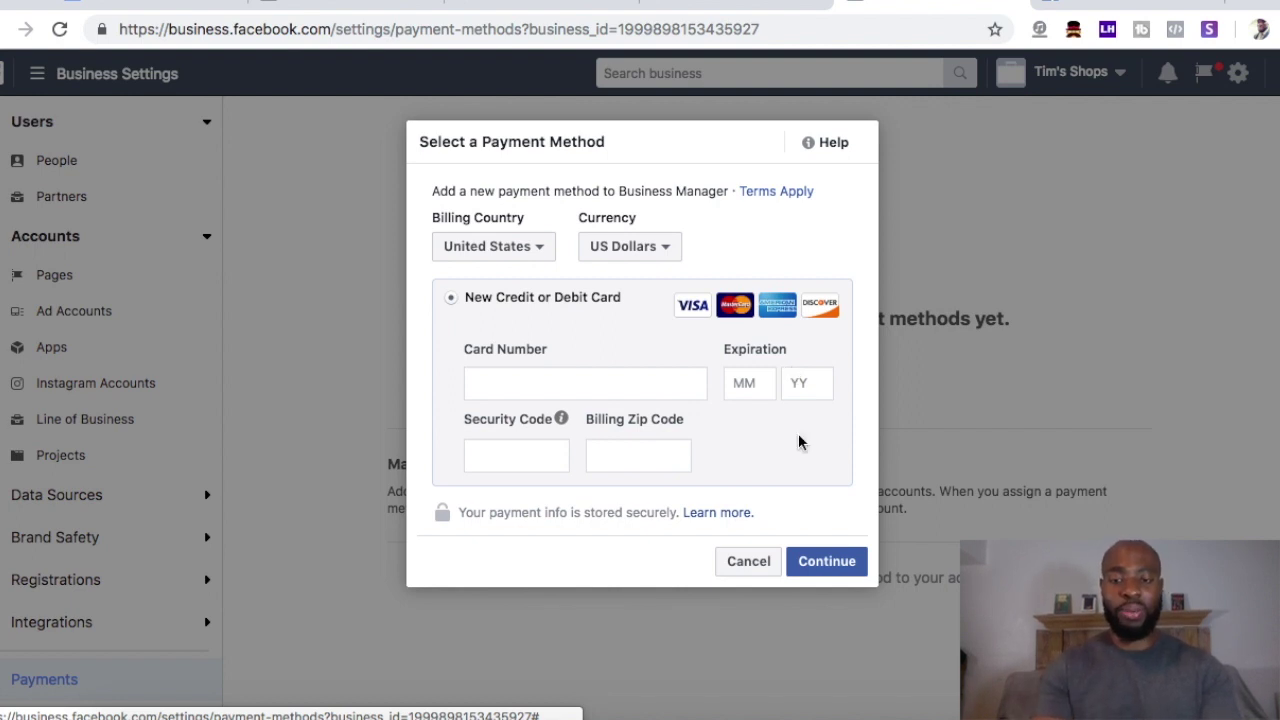
{"action": "left_click", "coordinate": [748, 562]}
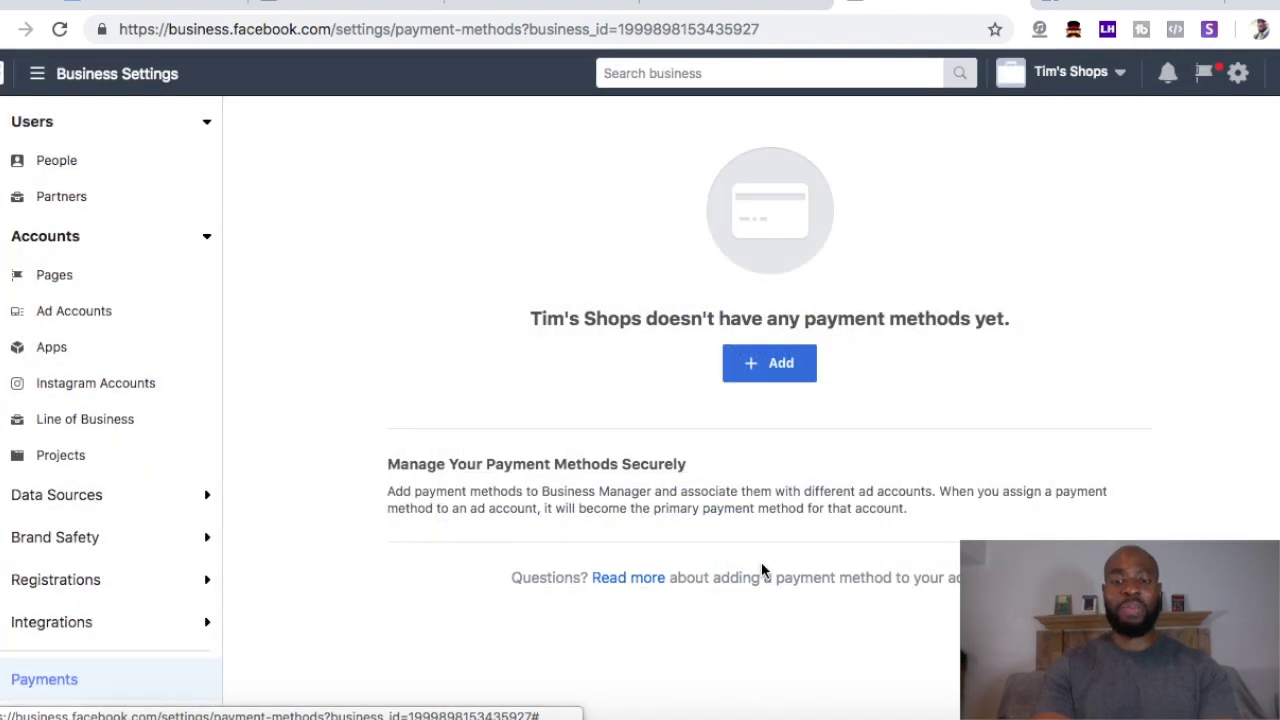